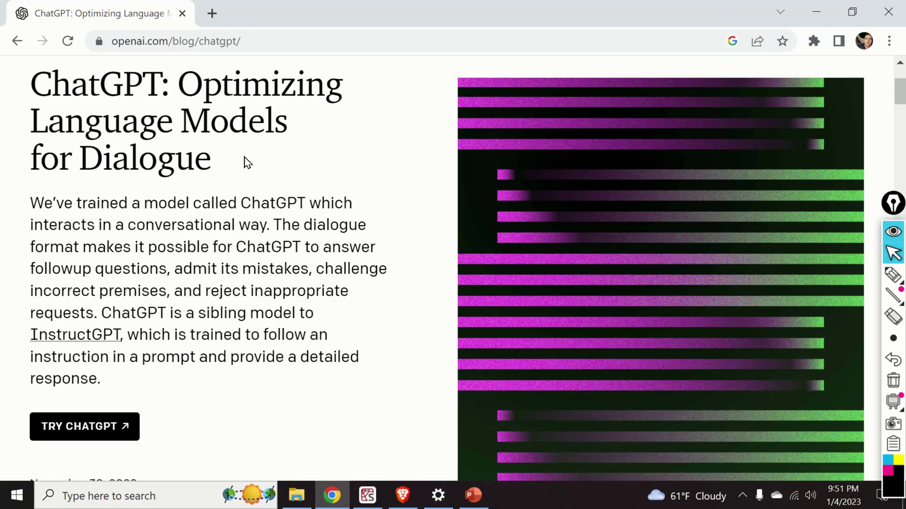
# Open ChatGPT in a new tab from the OpenAI ChatGPT blog post's TRY CHATGPT link
pyautogui.click(271, 41)
pyautogui.moveTo(313, 41); pyautogui.dragTo(95, 41)
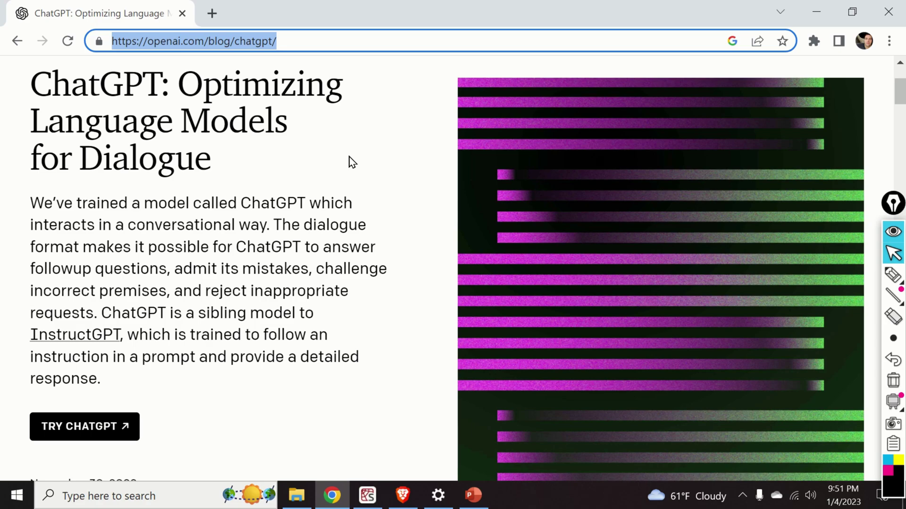
pyautogui.click(274, 202)
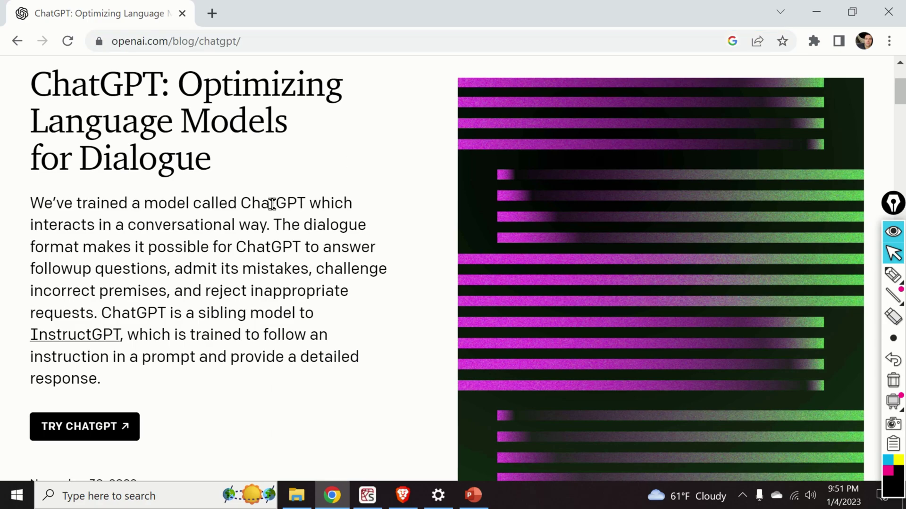
pyautogui.click(81, 427)
# Log in to chat.openai.com to reach a new empty chat
pyautogui.click(497, 322)
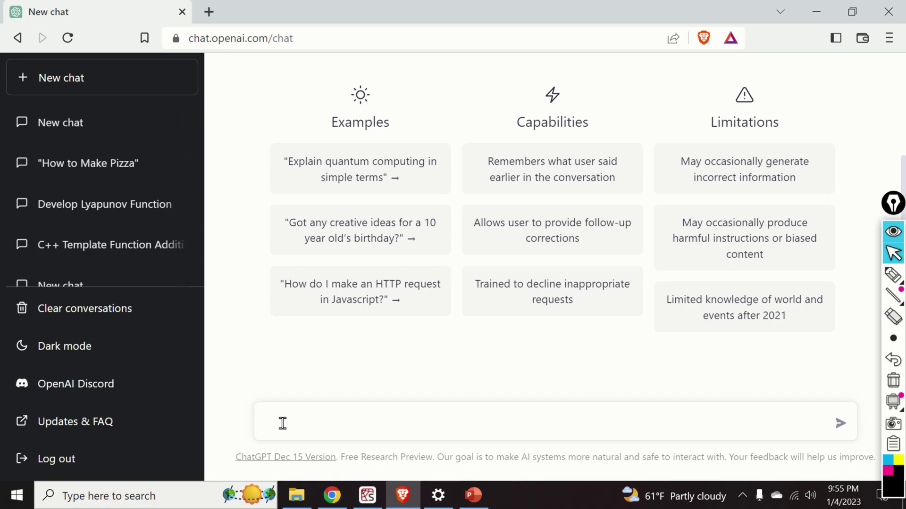
# Ask ChatGPT 'How to make a French toast'
pyautogui.write('How to')
pyautogui.write(' make a ')
pyautogui.write('Frean')
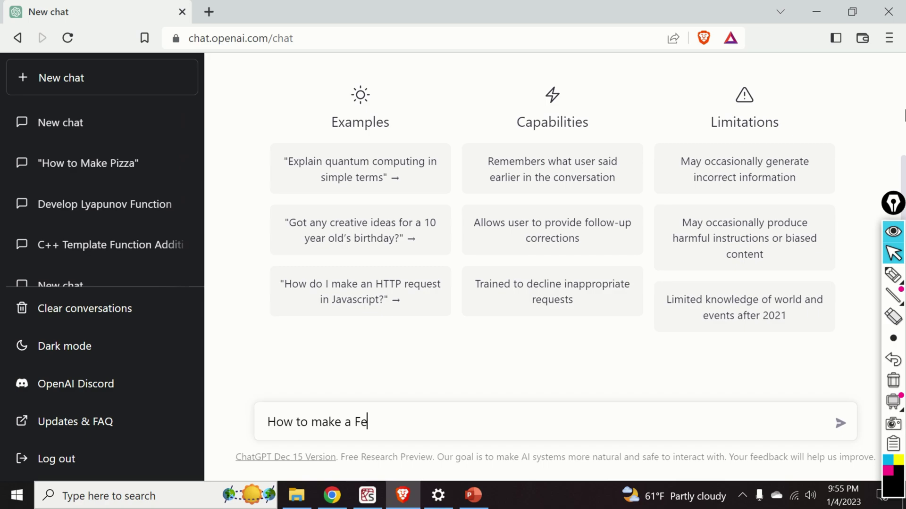
pyautogui.press('BackSpace')
pyautogui.press('BackSpace')
pyautogui.write('nch Toa')
pyautogui.press('BackSpace')
pyautogui.press('BackSpace')
pyautogui.press('BackSpace')
pyautogui.write('toast')
pyautogui.press('Return')
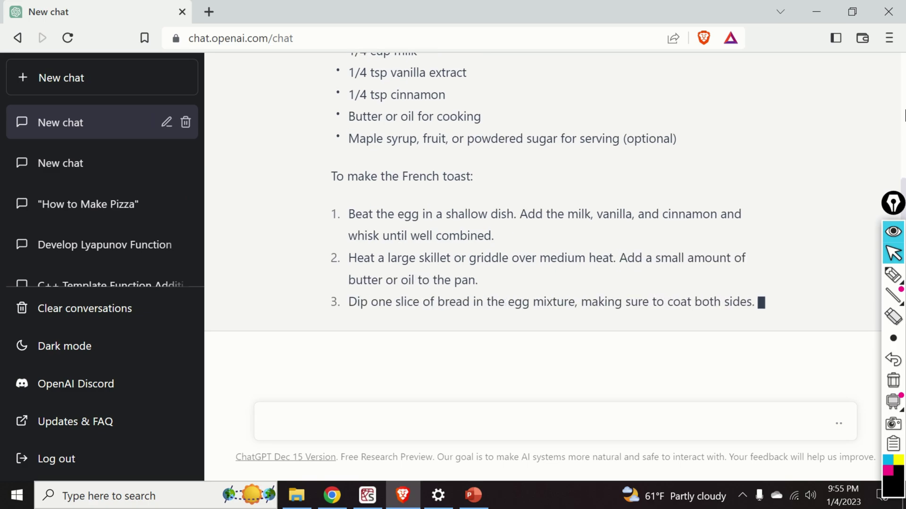
# Scroll through and highlight the French toast recipe reply
pyautogui.scroll(4, 655, 188)
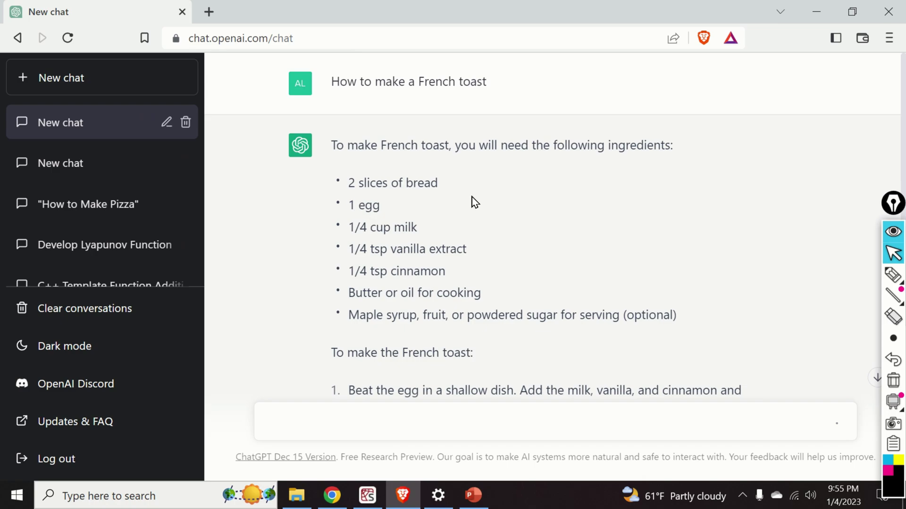
pyautogui.scroll(-8, 444, 247)
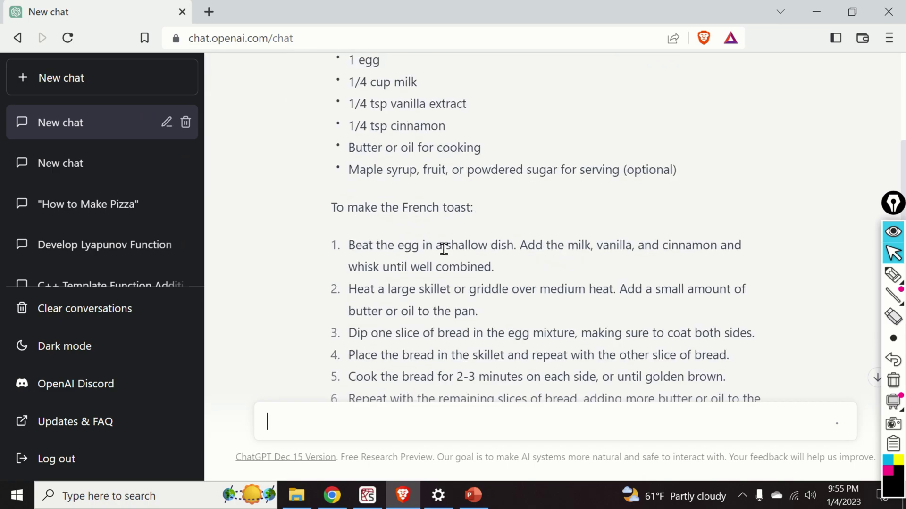
pyautogui.scroll(4, 429, 252)
pyautogui.scroll(-2, 396, 222)
pyautogui.moveTo(354, 185); pyautogui.dragTo(562, 314)
pyautogui.scroll(-2, 443, 298)
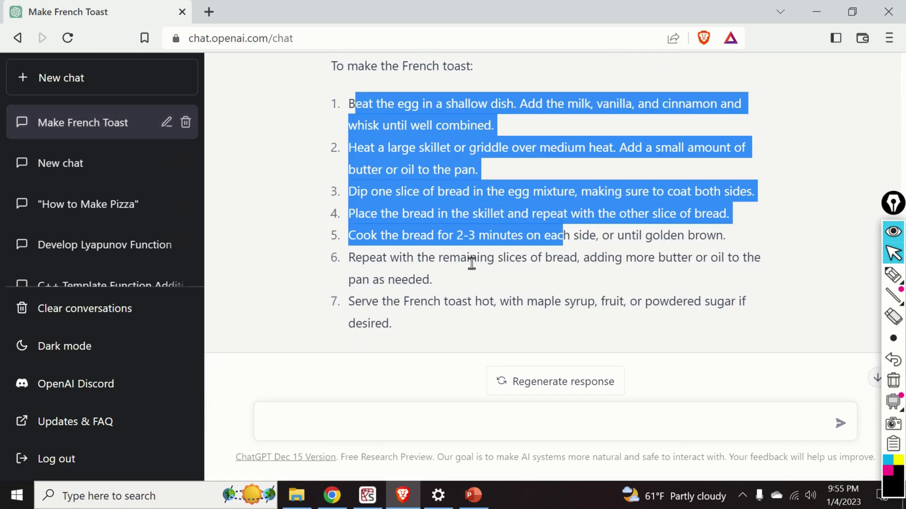
pyautogui.scroll(6, 471, 261)
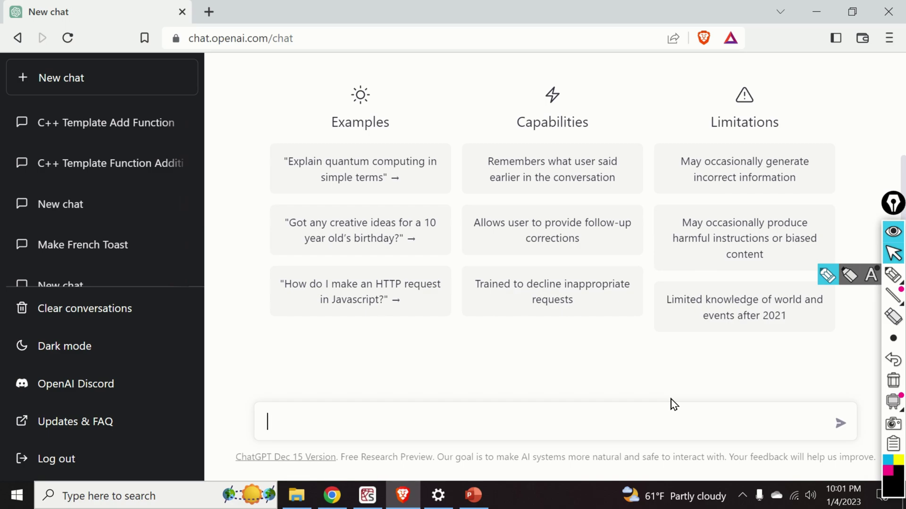
# Ask for a C++ template function that adds two numbers, then zoom the page out
pyautogui.write('Write a C++ template fun')
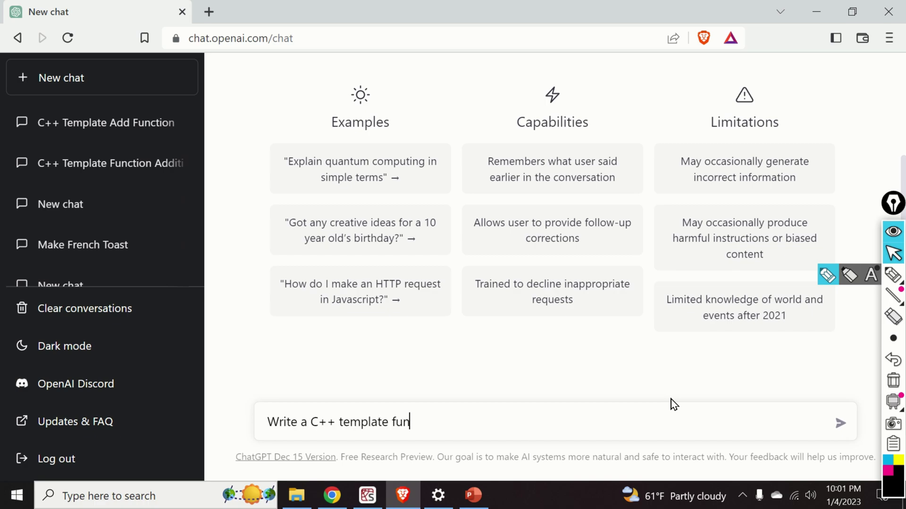
pyautogui.write('ction that will a')
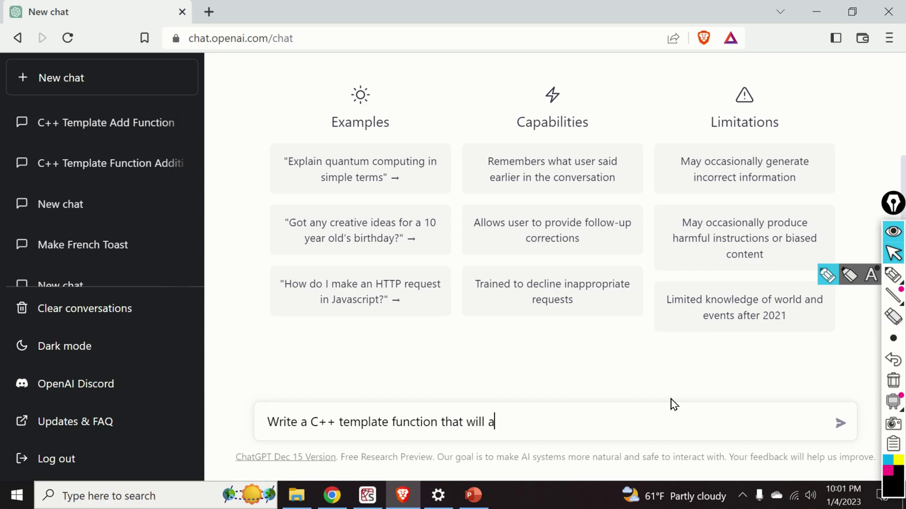
pyautogui.write('dd two numbers')
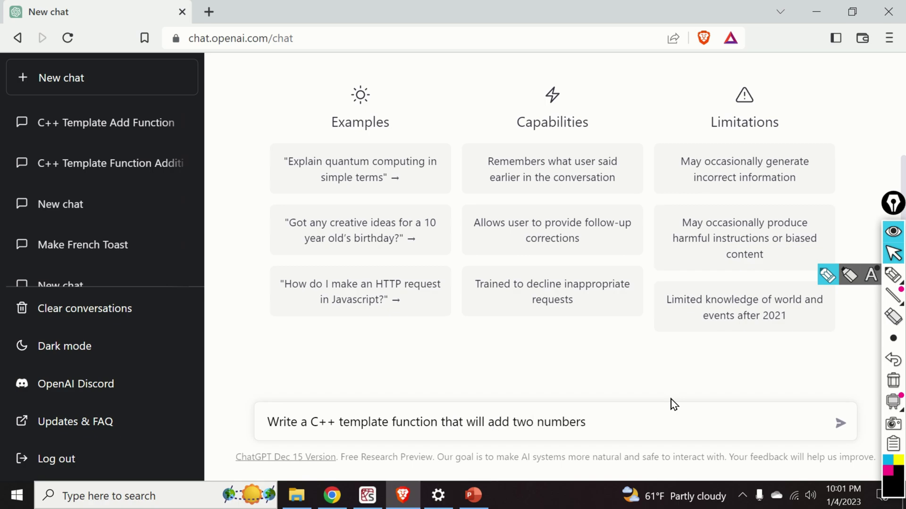
pyautogui.press('Return')
pyautogui.hotkey('ctrl', '-')
pyautogui.hotkey('ctrl', '-')
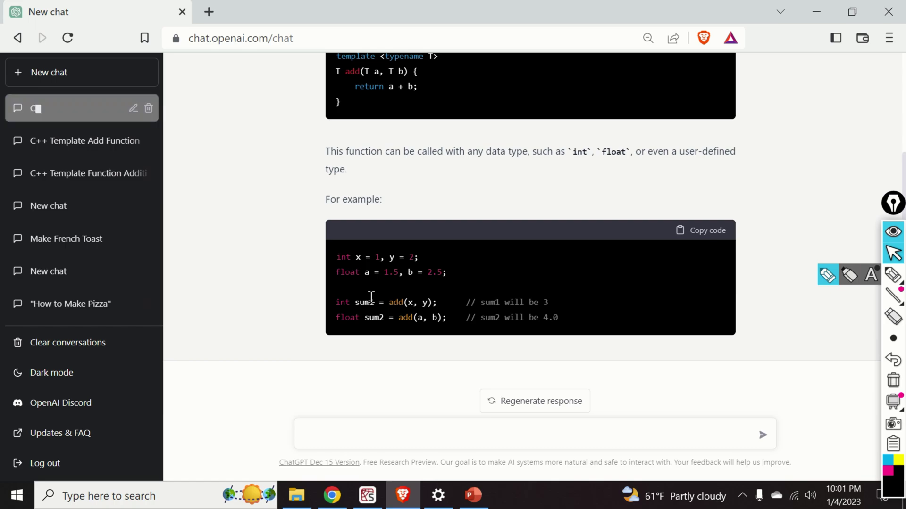
pyautogui.scroll(3, 404, 259)
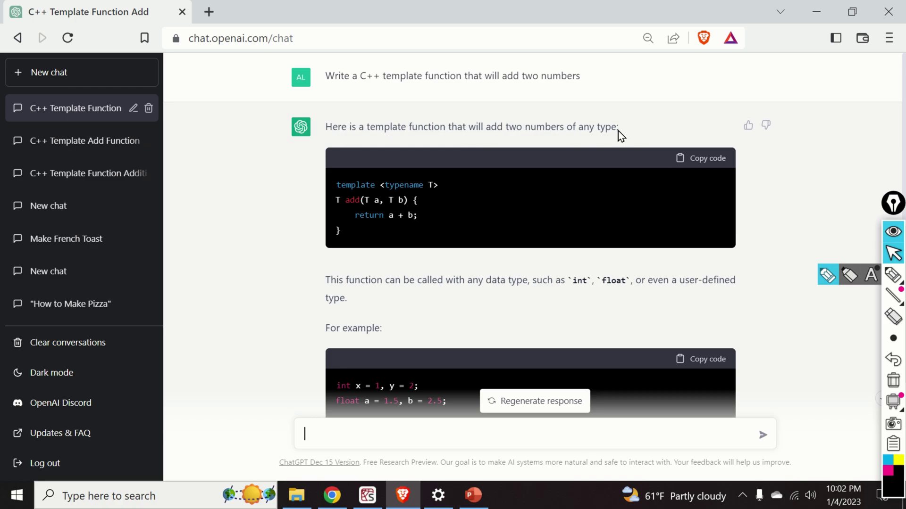
pyautogui.moveTo(337, 184); pyautogui.dragTo(412, 244)
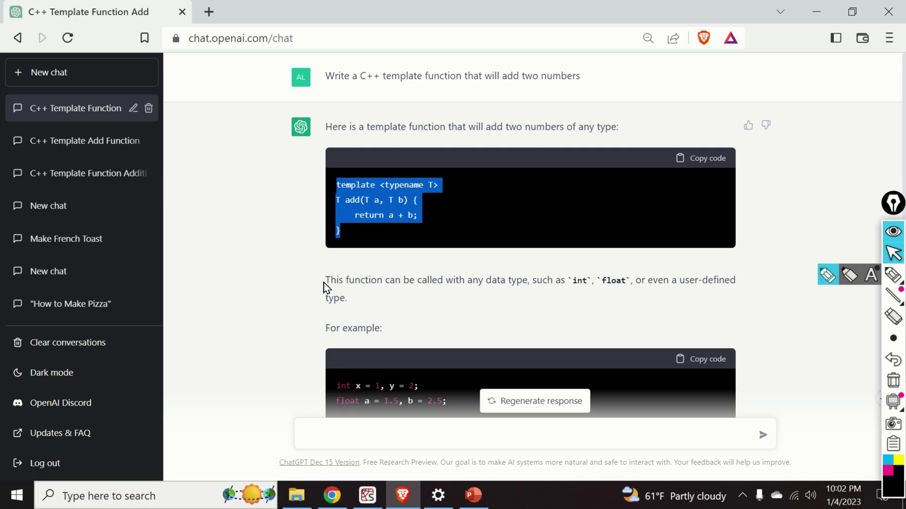
pyautogui.click(343, 296)
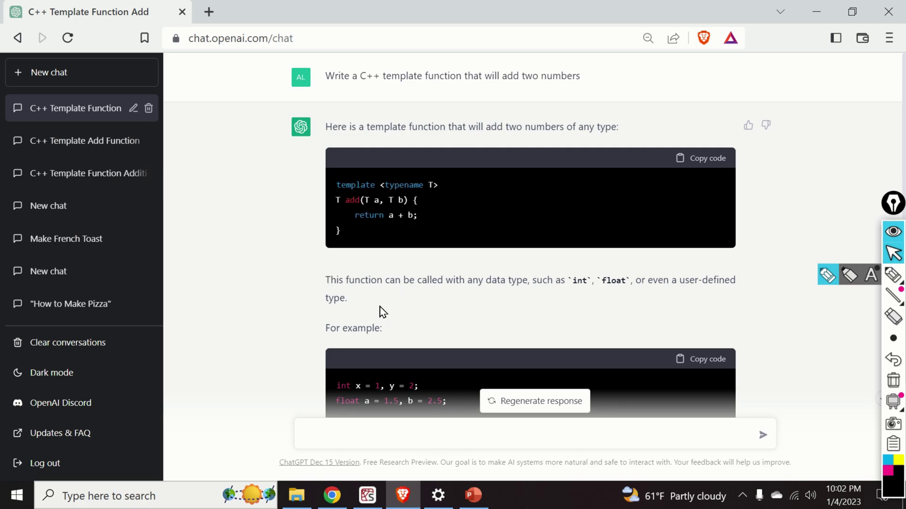
pyautogui.scroll(-2, 379, 304)
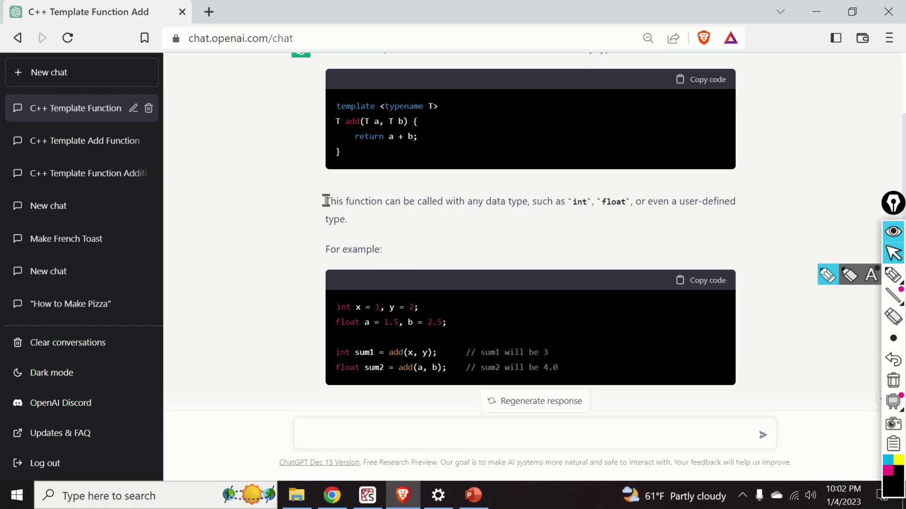
pyautogui.moveTo(325, 201); pyautogui.dragTo(424, 223)
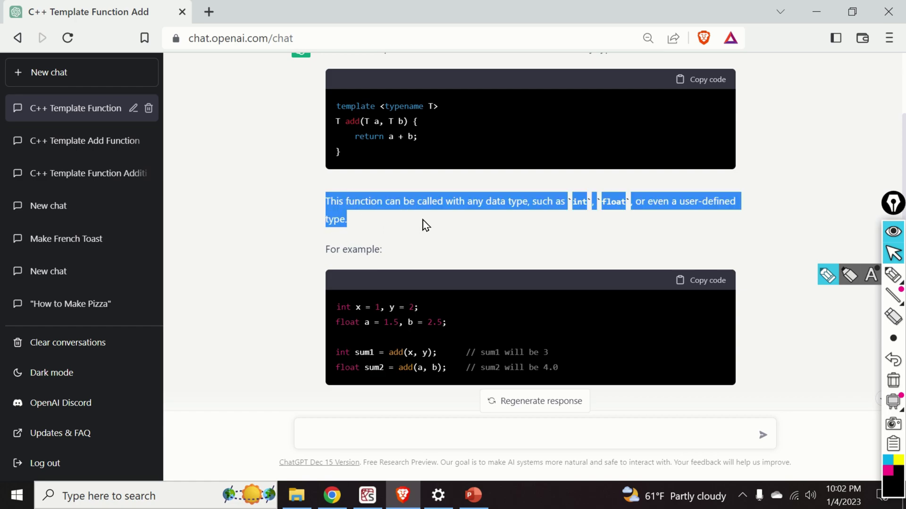
pyautogui.click(426, 225)
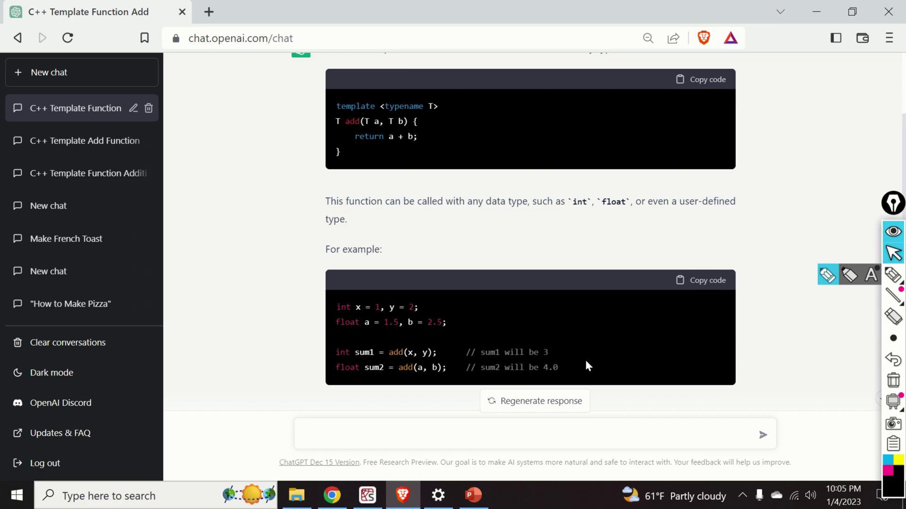
pyautogui.moveTo(549, 354); pyautogui.dragTo(437, 360)
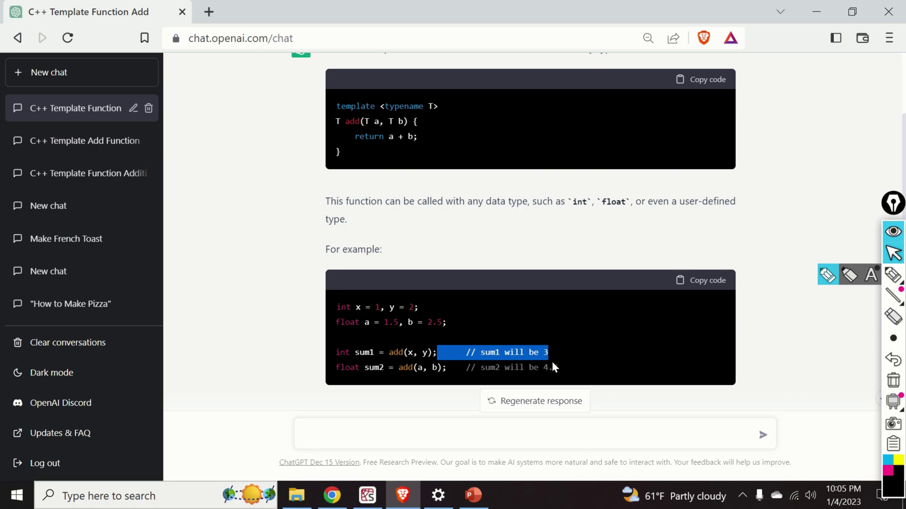
pyautogui.moveTo(557, 367); pyautogui.dragTo(335, 316)
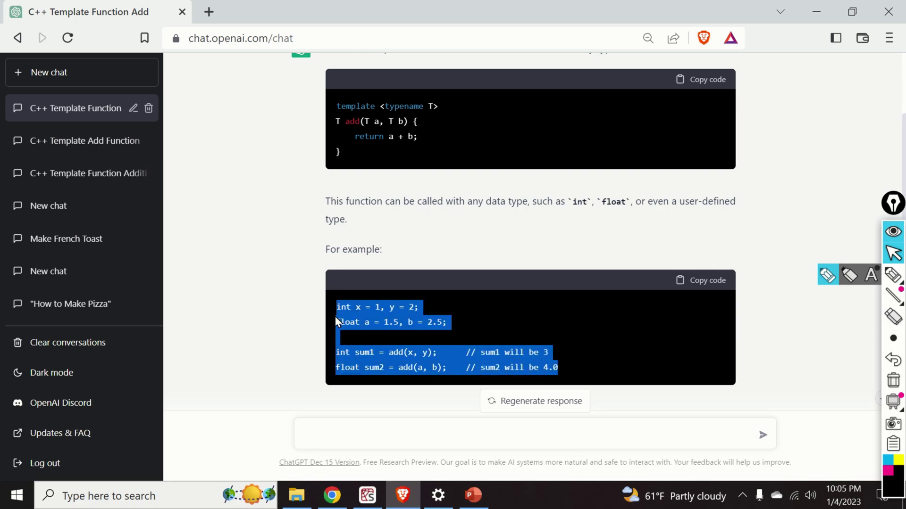
pyautogui.click(374, 332)
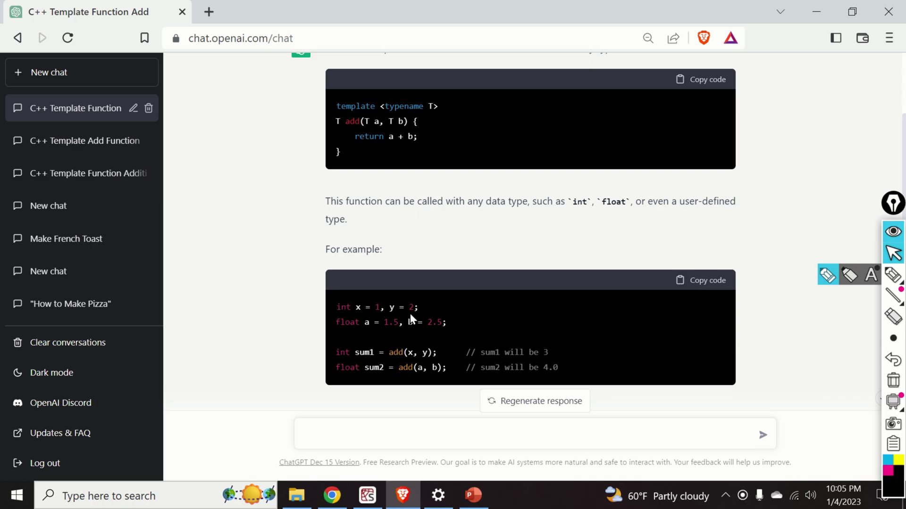
pyautogui.moveTo(444, 352); pyautogui.dragTo(333, 351)
pyautogui.click(420, 352)
pyautogui.scroll(2, 396, 295)
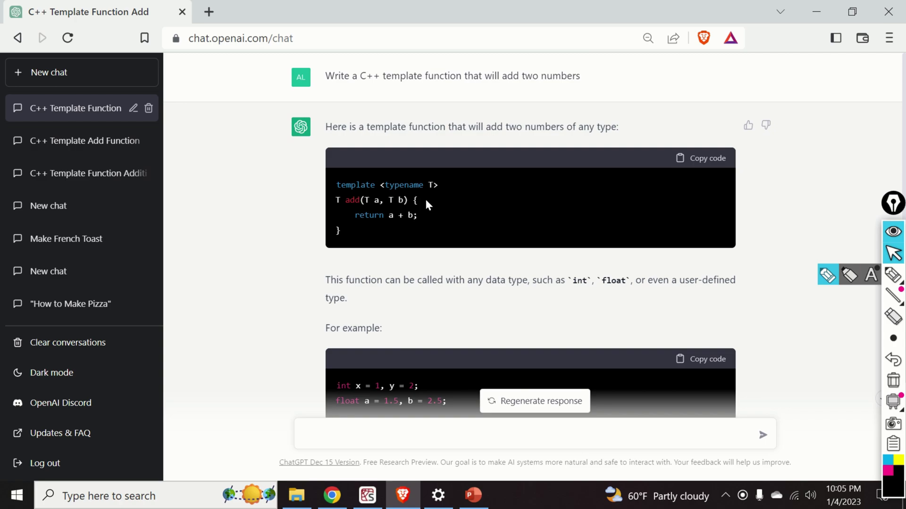
pyautogui.scroll(-2, 425, 201)
pyautogui.scroll(2, 395, 194)
pyautogui.scroll(-2, 437, 258)
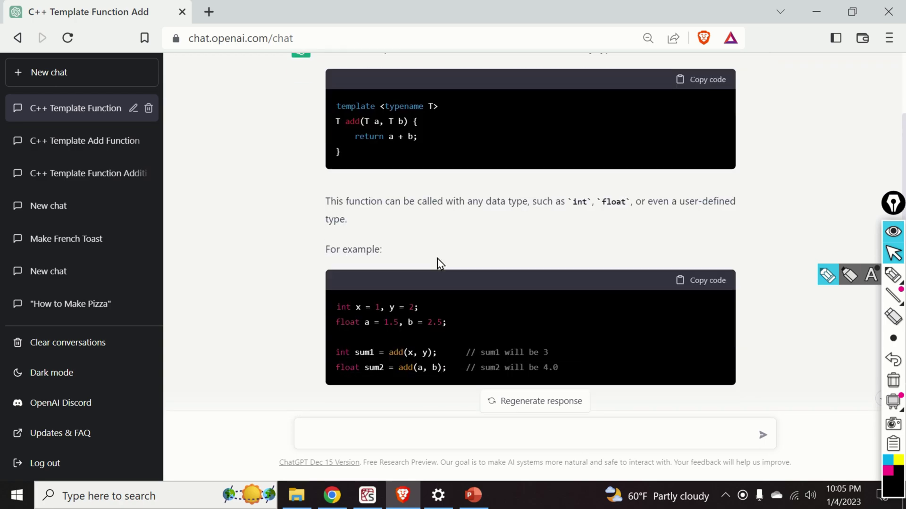
pyautogui.scroll(2, 410, 287)
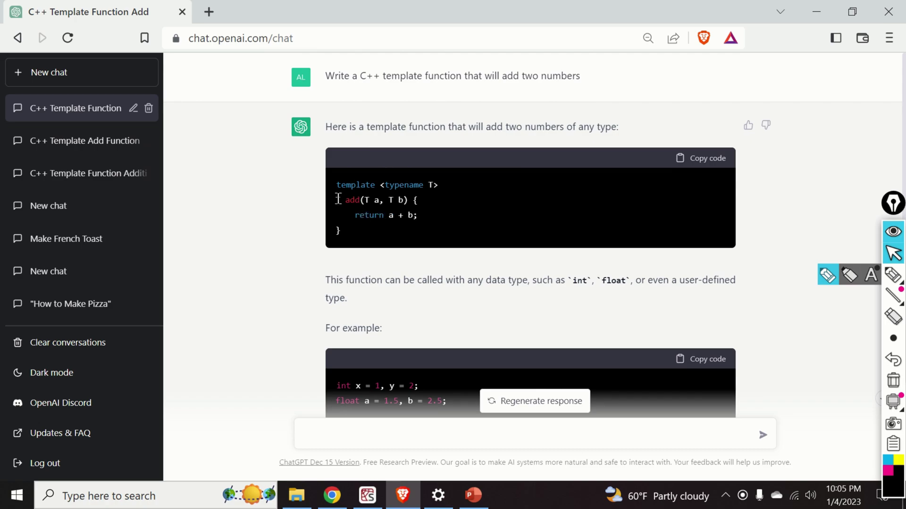
pyautogui.scroll(-2, 355, 203)
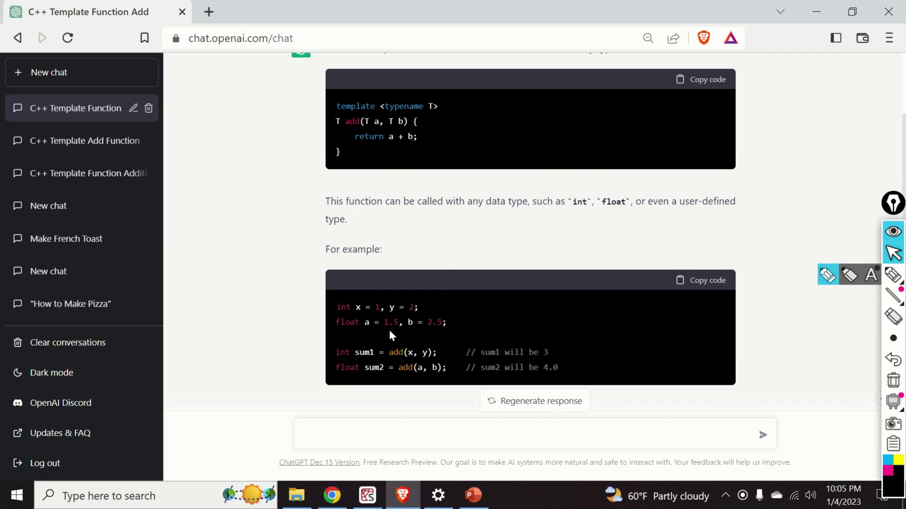
pyautogui.moveTo(335, 323); pyautogui.dragTo(444, 321)
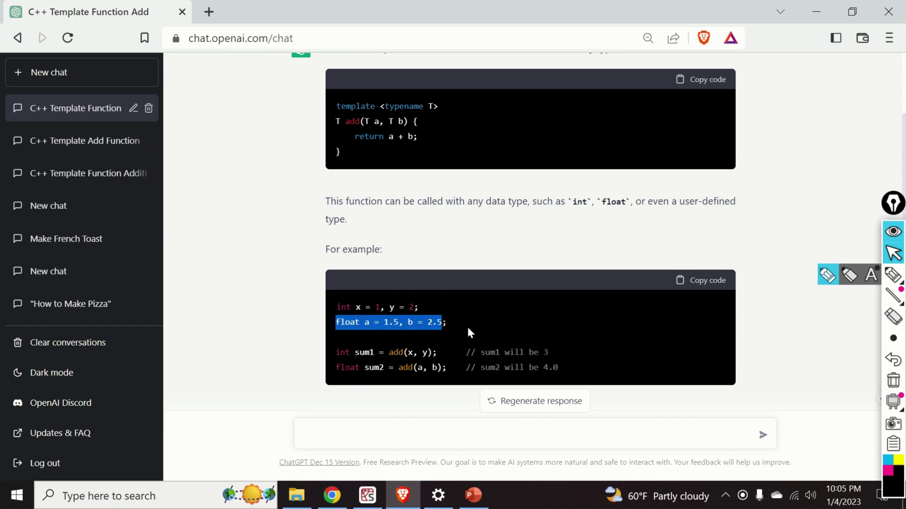
pyautogui.moveTo(451, 360); pyautogui.dragTo(340, 367)
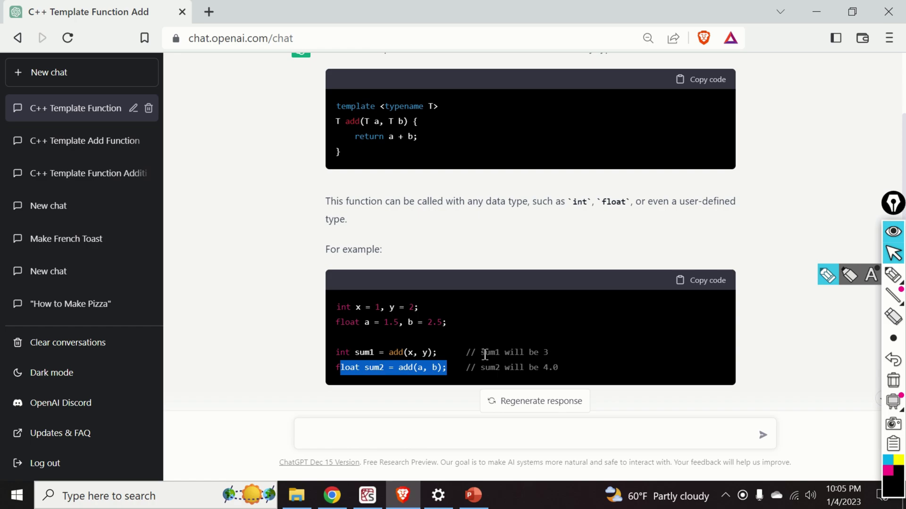
pyautogui.scroll(2, 475, 358)
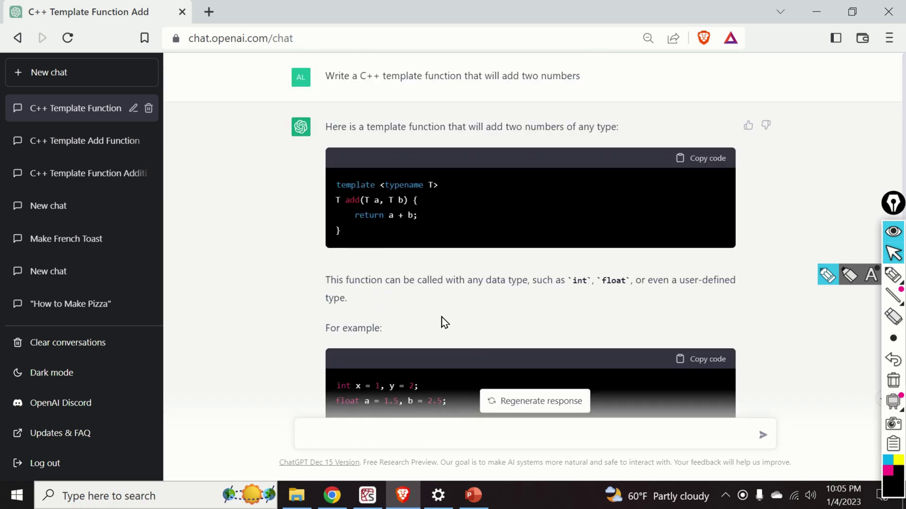
pyautogui.moveTo(360, 231); pyautogui.dragTo(327, 188)
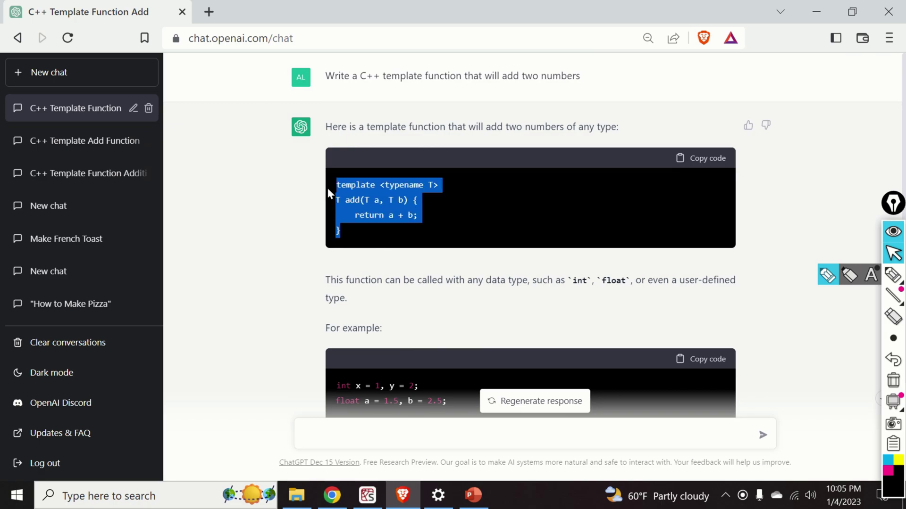
pyautogui.click(404, 234)
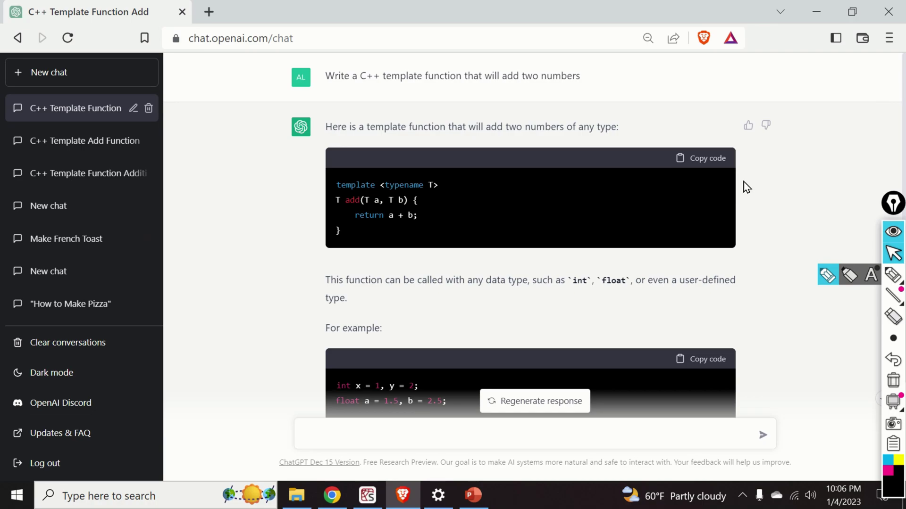
pyautogui.scroll(-2, 630, 307)
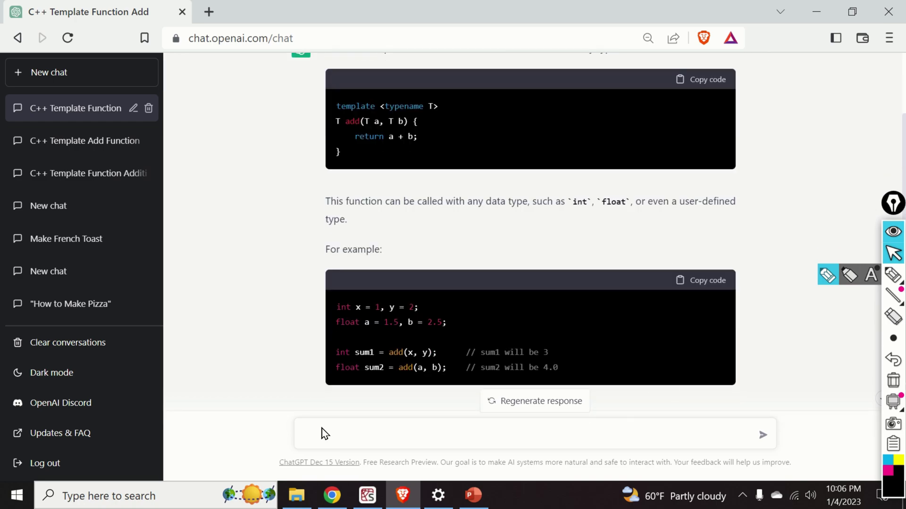
# Ask for a C++ template function that will divide two numbers
pyautogui.click(368, 437)
pyautogui.write('Write a C++ template function that will ')
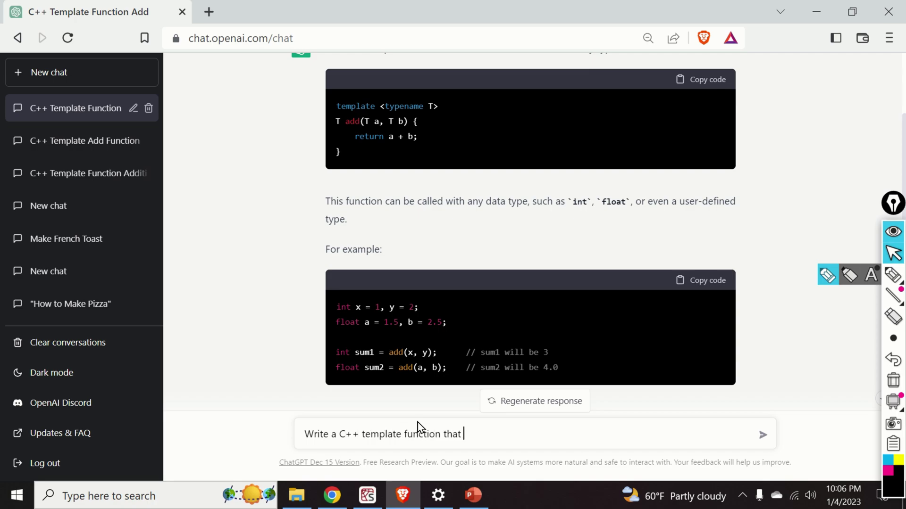
pyautogui.write('divide two numbers')
pyautogui.press('Return')
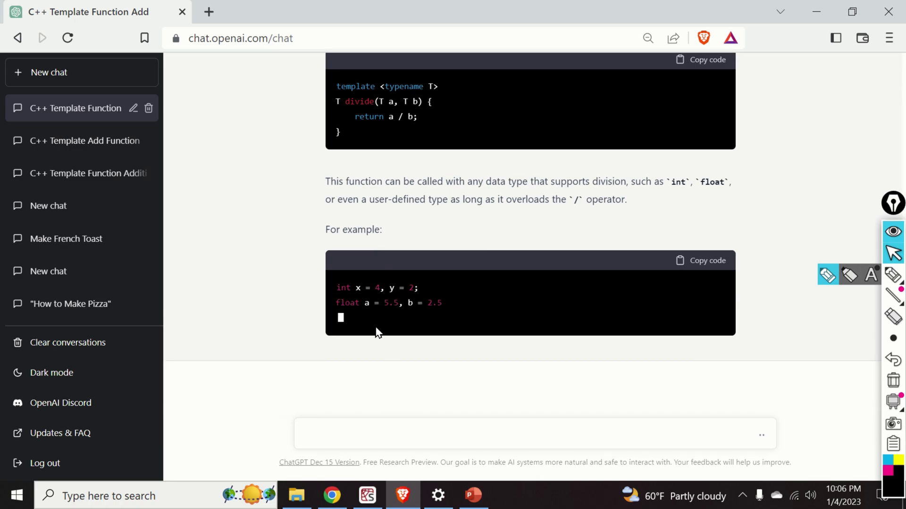
# Highlight the divide template code, its a / b return, the examples and the error-checking note
pyautogui.scroll(3, 375, 329)
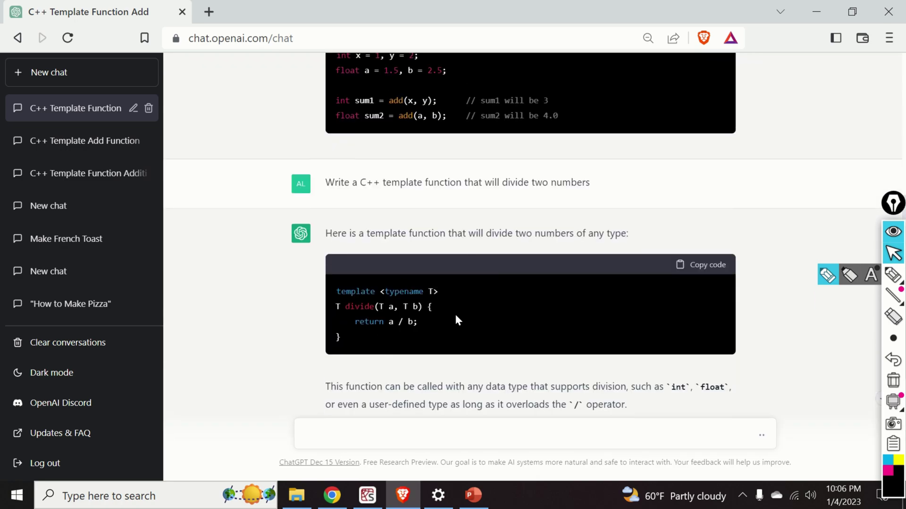
pyautogui.moveTo(369, 339); pyautogui.dragTo(324, 299)
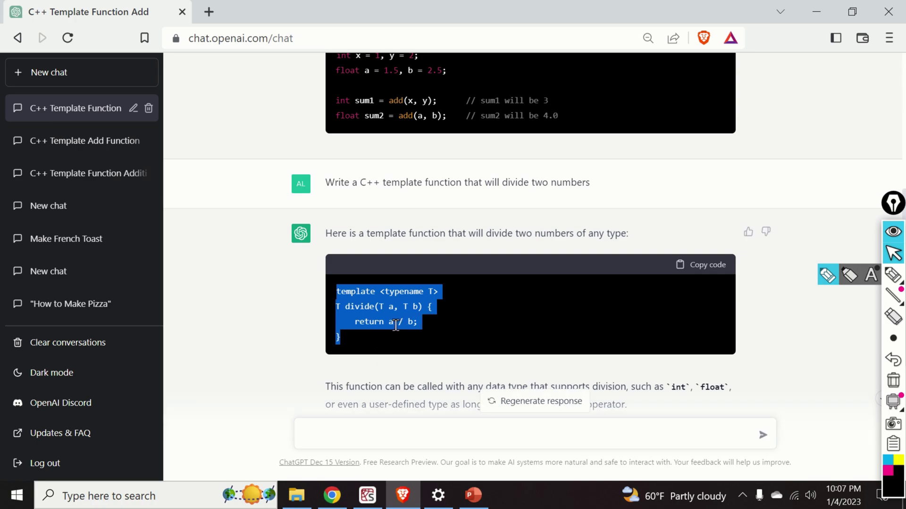
pyautogui.moveTo(394, 322); pyautogui.dragTo(405, 322)
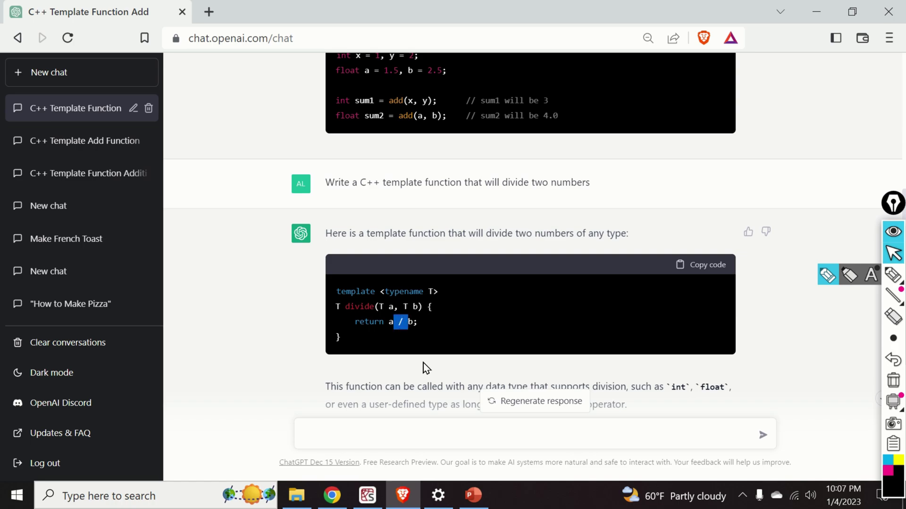
pyautogui.scroll(-2, 402, 354)
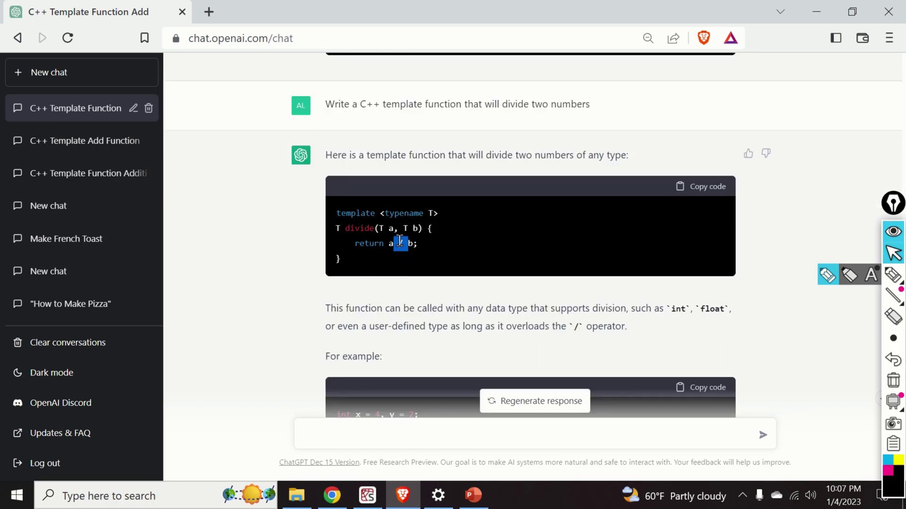
pyautogui.scroll(-3, 413, 286)
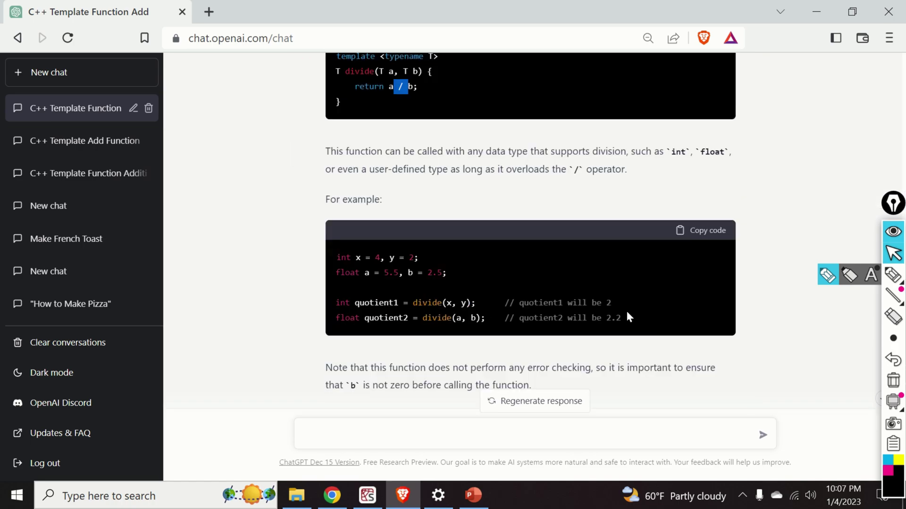
pyautogui.moveTo(612, 302); pyautogui.dragTo(355, 274)
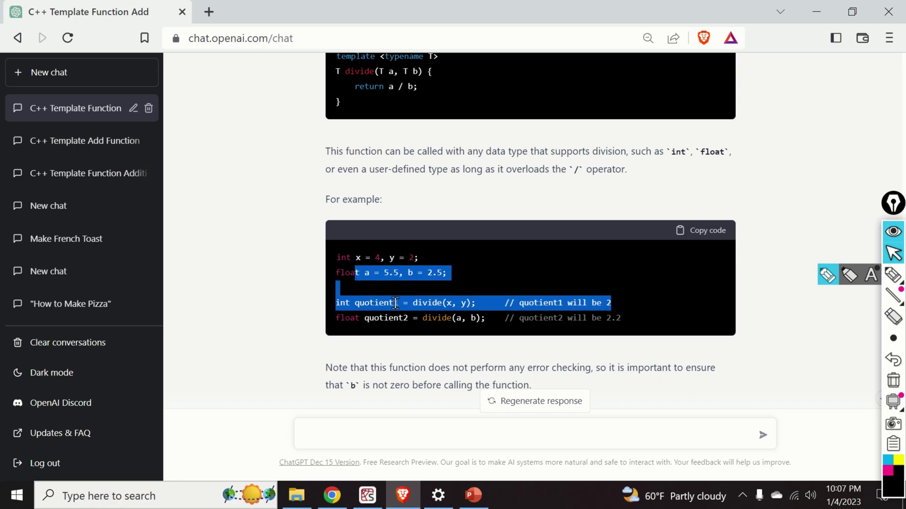
pyautogui.scroll(-1, 394, 311)
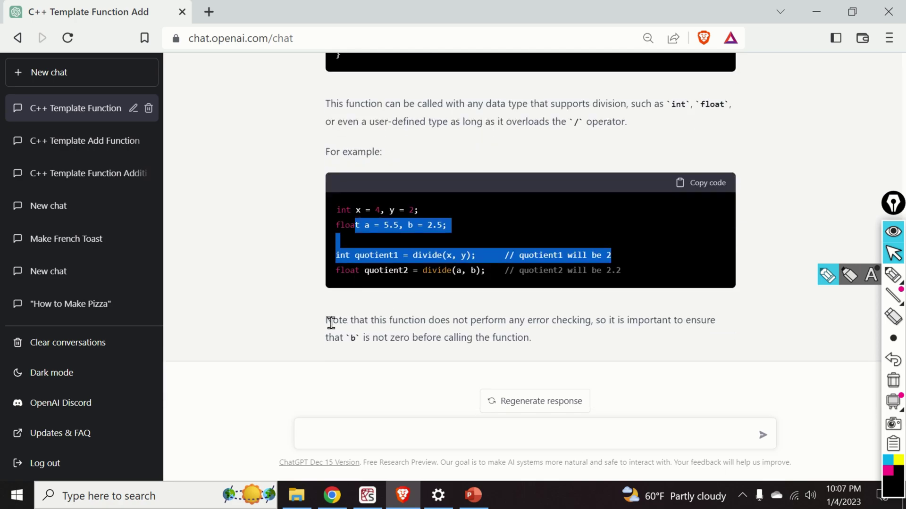
pyautogui.moveTo(326, 321); pyautogui.dragTo(540, 344)
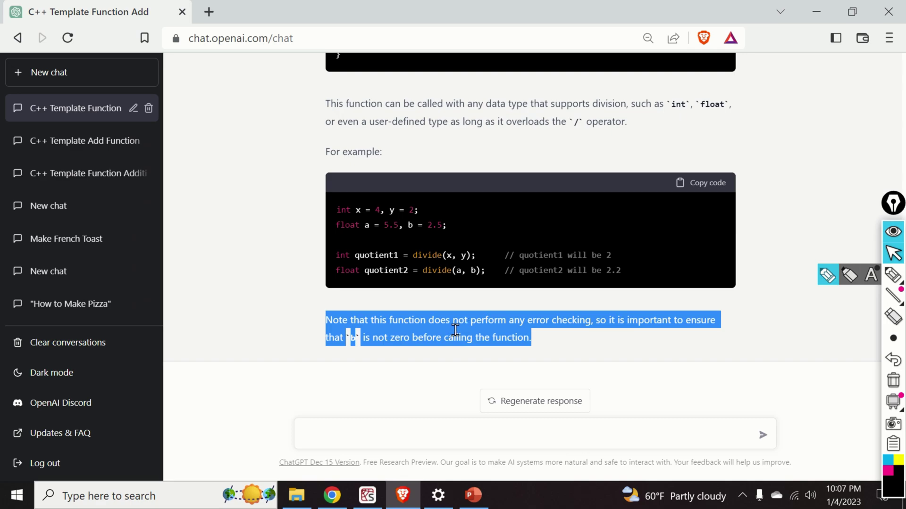
pyautogui.scroll(5, 463, 330)
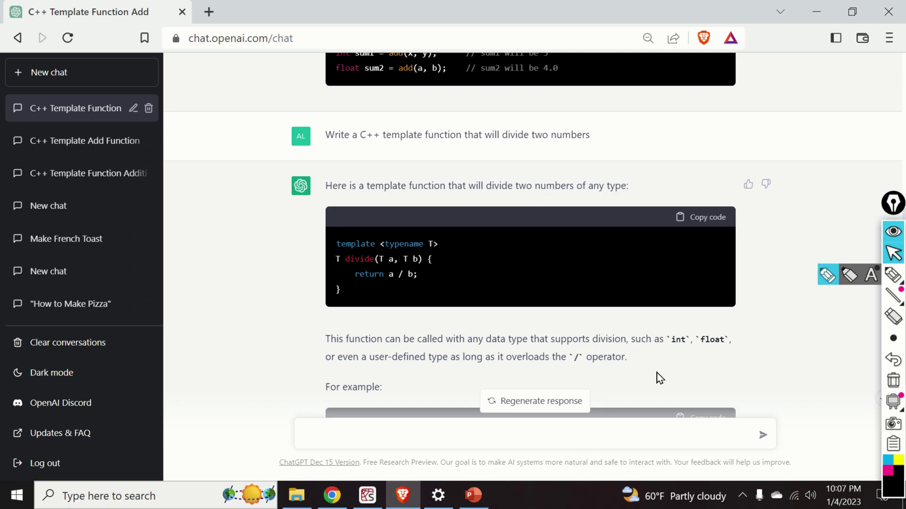
# Ask for Python code sorting a=[2,-1,-2,0,-10,20,30,15,20] in descending order
pyautogui.scroll(-5, 657, 373)
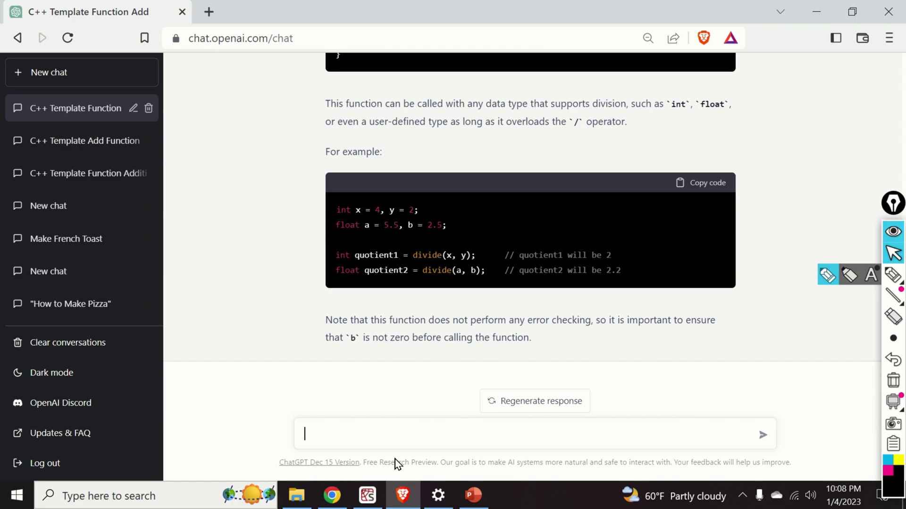
pyautogui.write('Write a Python code that will sort')
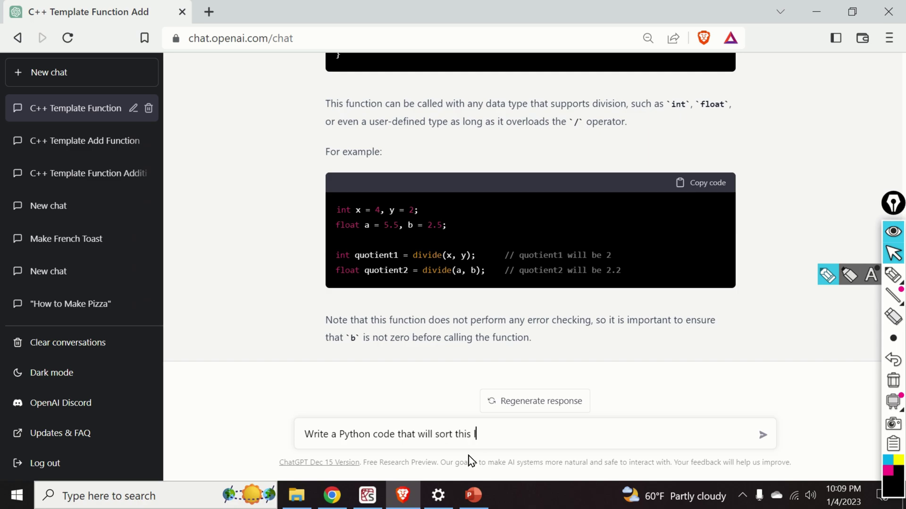
pyautogui.write(' this list a=[]2,-1,-2,0,-10,20,30,')
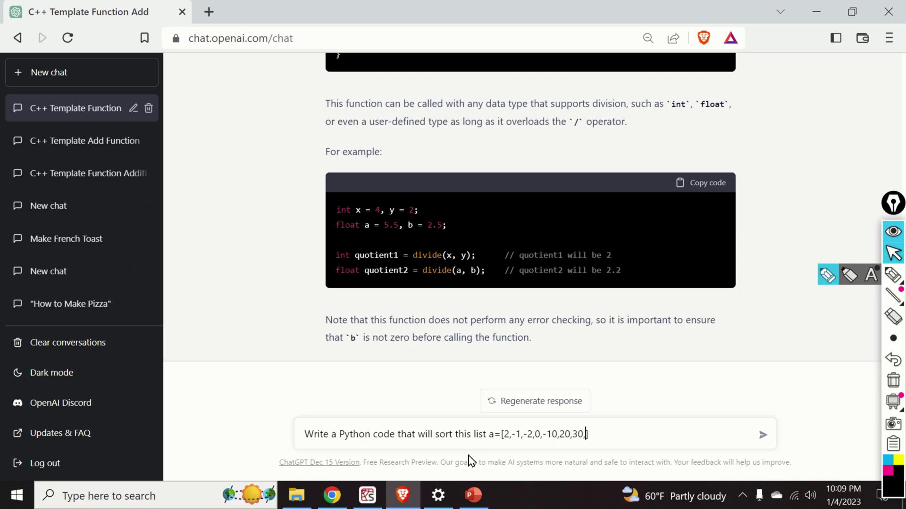
pyautogui.write('15,20')
pyautogui.press('Right')
pyautogui.write('in a descending mann')
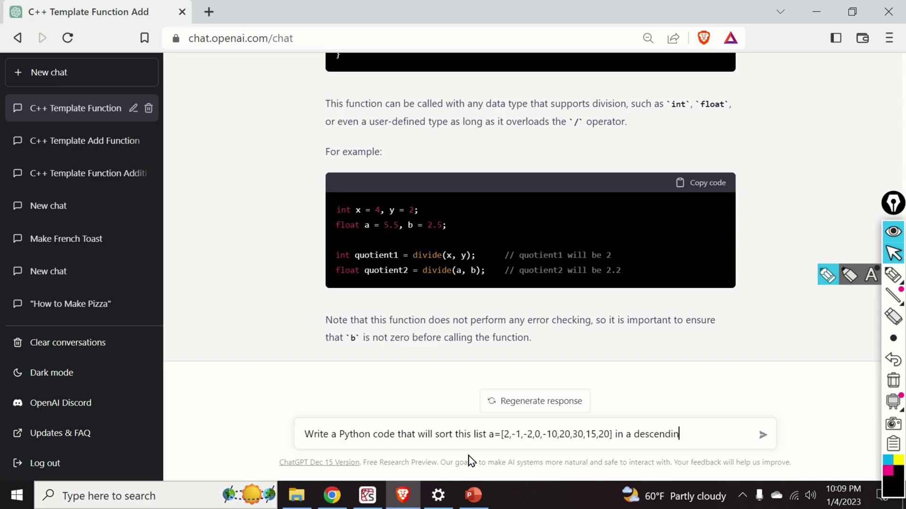
pyautogui.write('er')
pyautogui.press('Return')
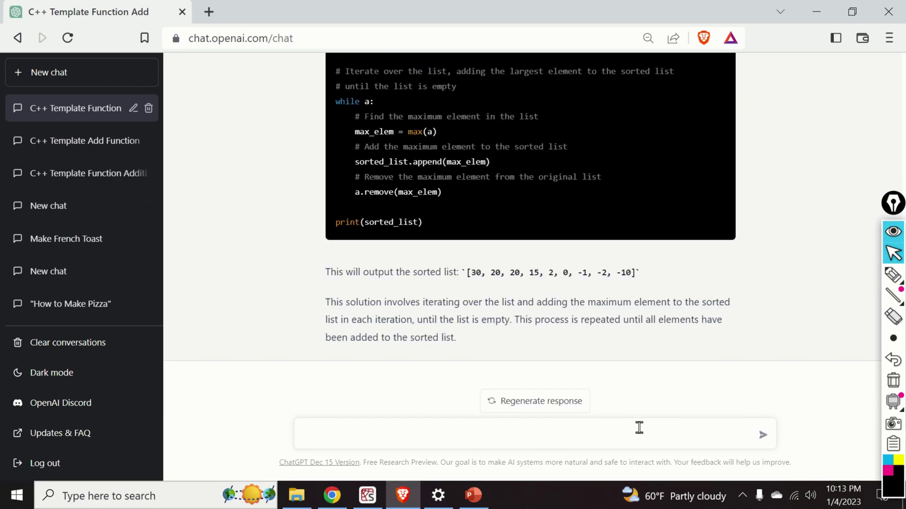
# Paste and send the request to sort the list without sort() or reverse(), then review the code
pyautogui.click(456, 432)
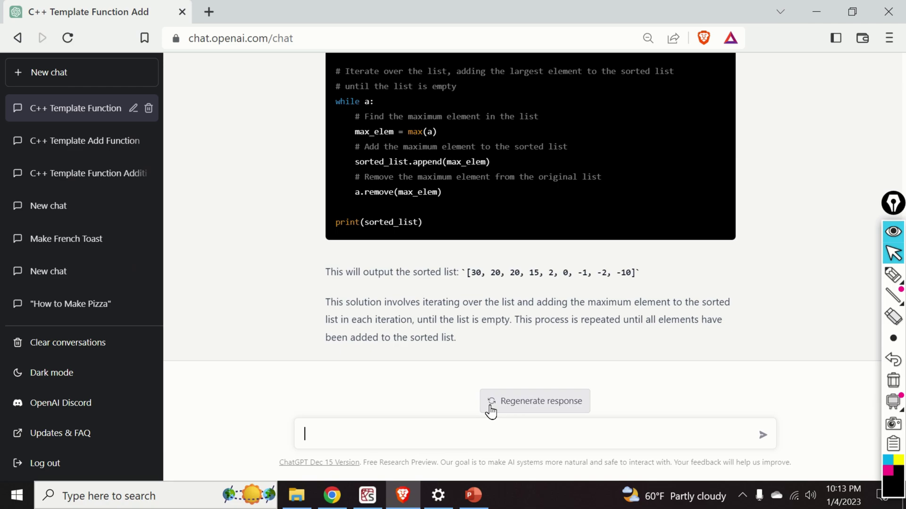
pyautogui.write('Write a Python code that will sort this list a=[2,-1,-2,0,-10,20,30,15,20] in a descending manner without using sort or reverse functions')
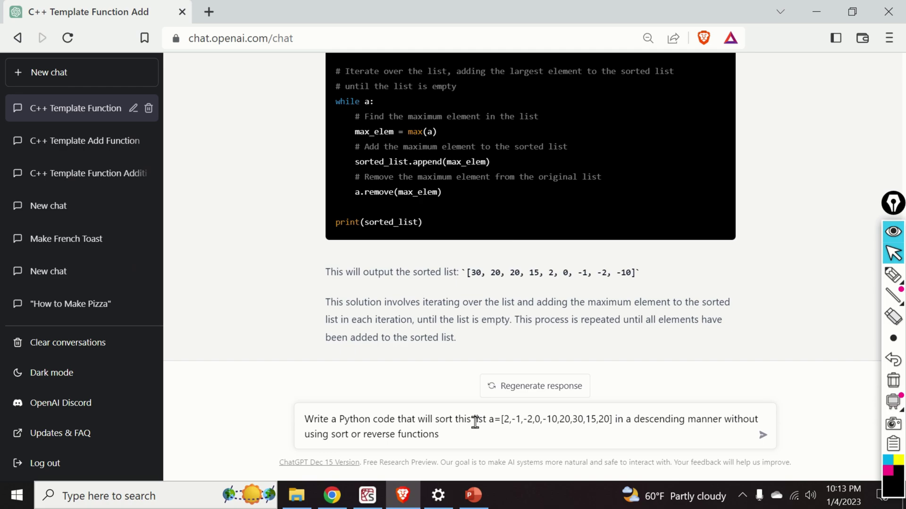
pyautogui.press('Return')
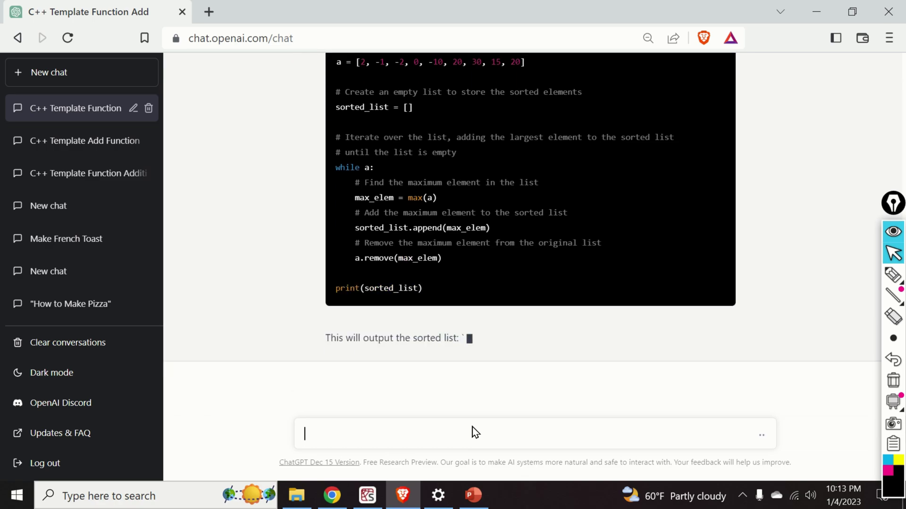
pyautogui.scroll(2, 615, 306)
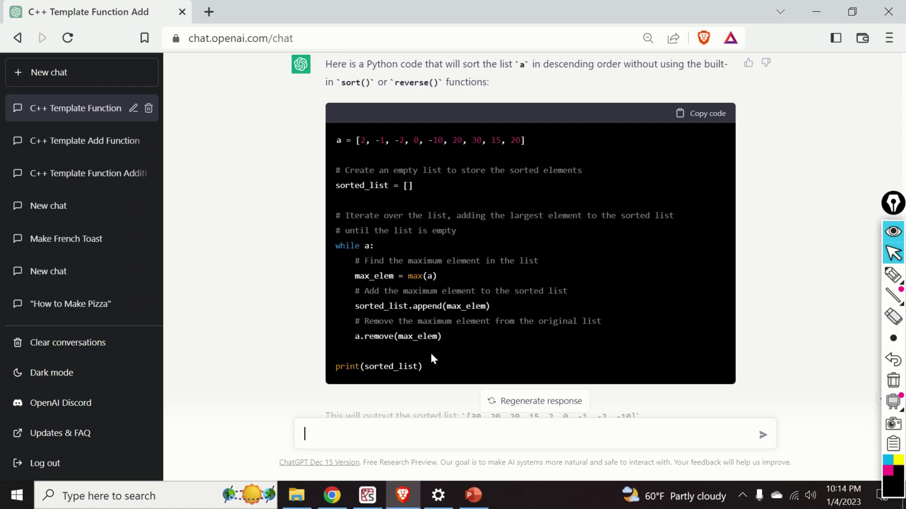
pyautogui.scroll(-3, 410, 325)
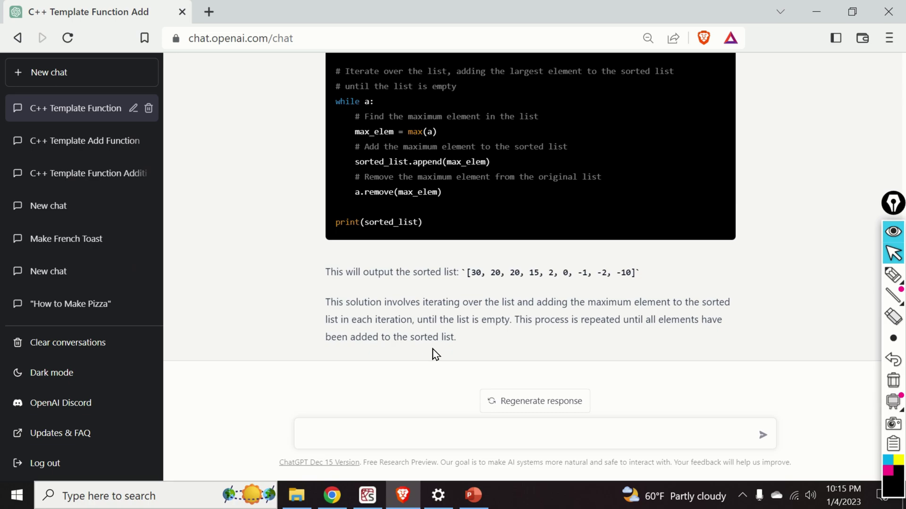
# Ask 'What is an inverse Laplace transform of 1/(s+1)'
pyautogui.write('Whati')
pyautogui.press('BackSpace')
pyautogui.write('is an inverse Lapl')
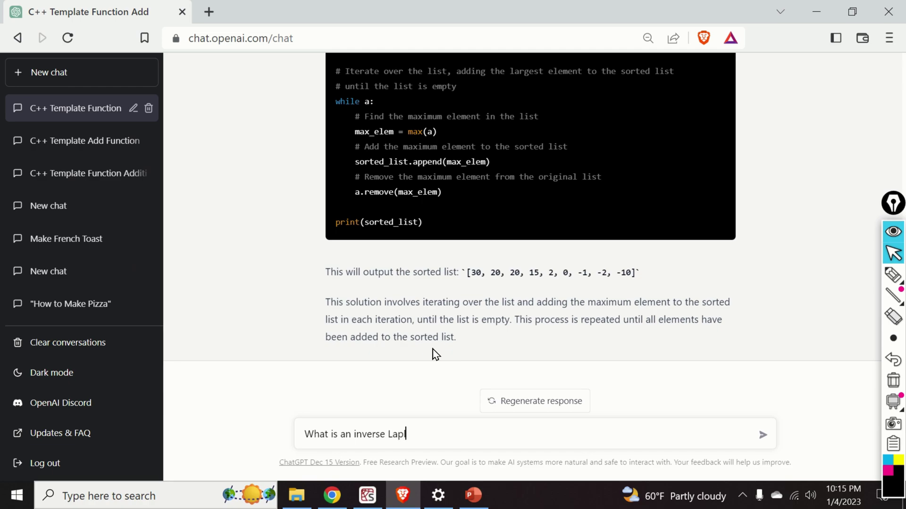
pyautogui.write('ace transform of 1/')
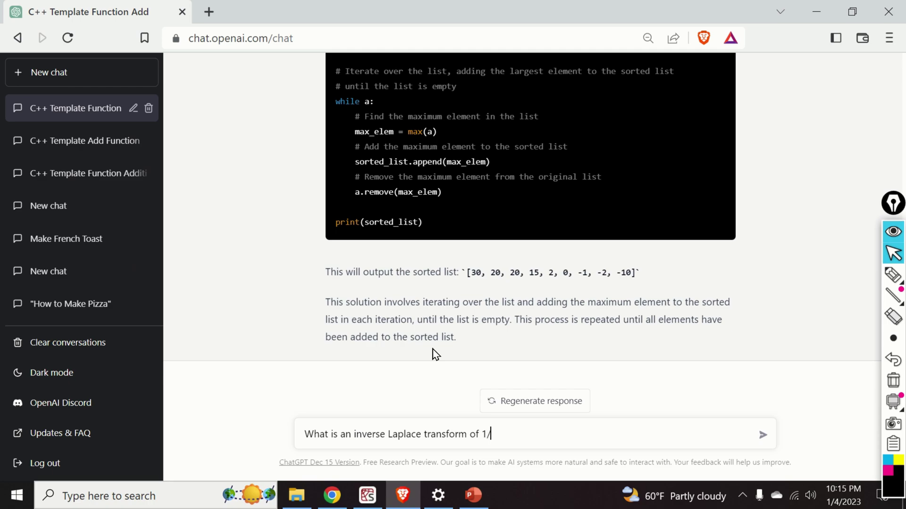
pyautogui.write('(s)')
pyautogui.press('Left')
pyautogui.write('+1')
pyautogui.press('Return')
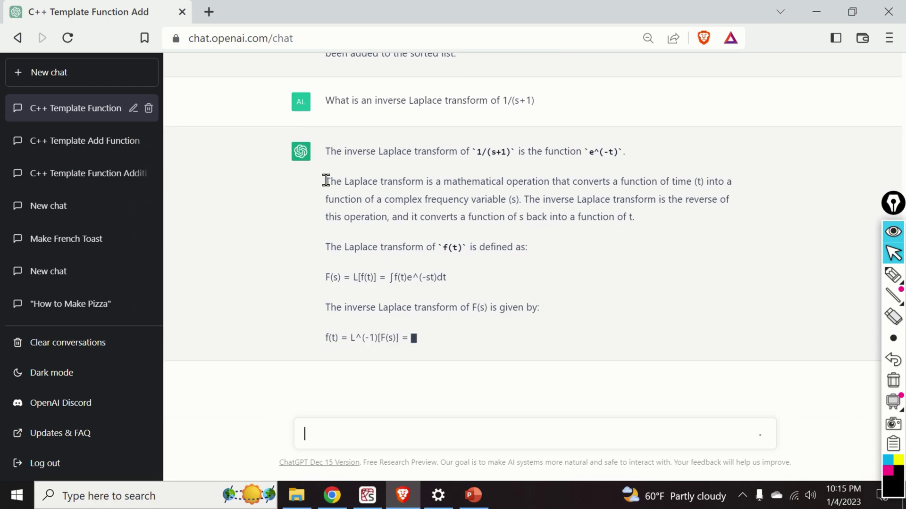
# Highlight and scroll through the Laplace answer giving e^(-t)
pyautogui.moveTo(325, 181); pyautogui.dragTo(500, 302)
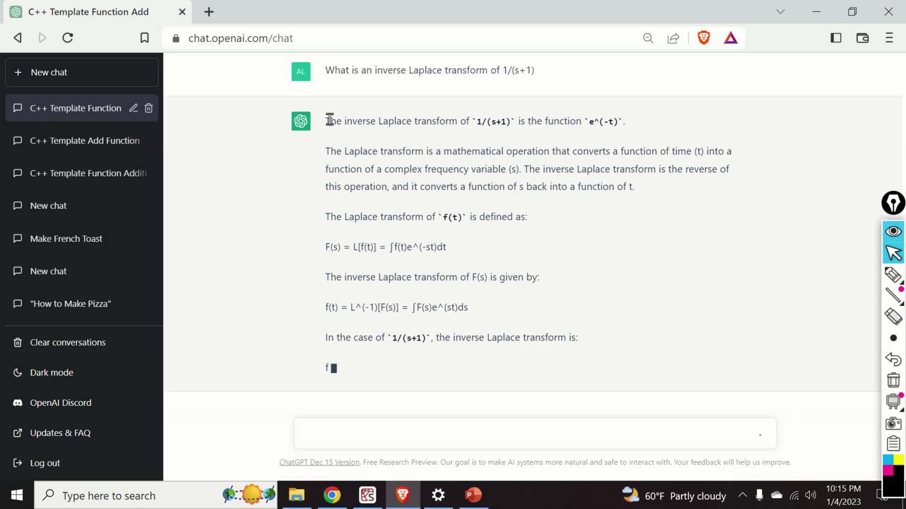
pyautogui.moveTo(325, 121); pyautogui.dragTo(522, 307)
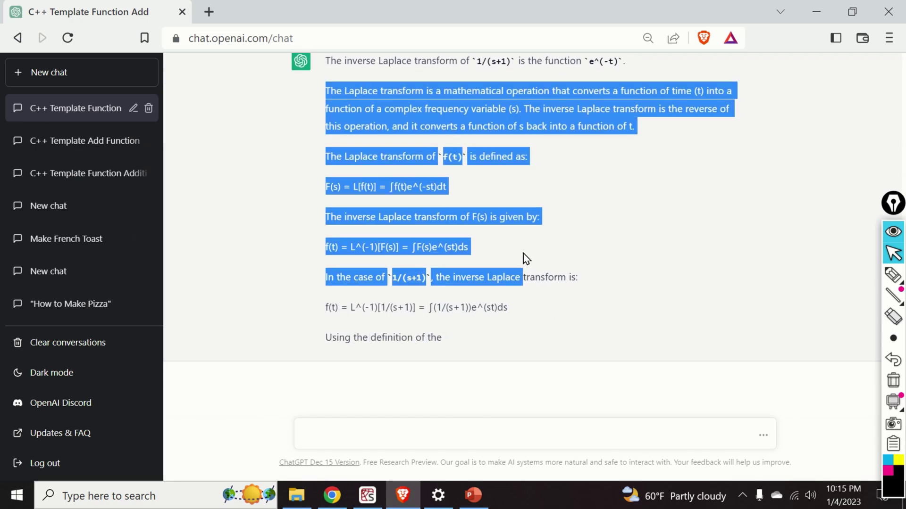
pyautogui.click(426, 283)
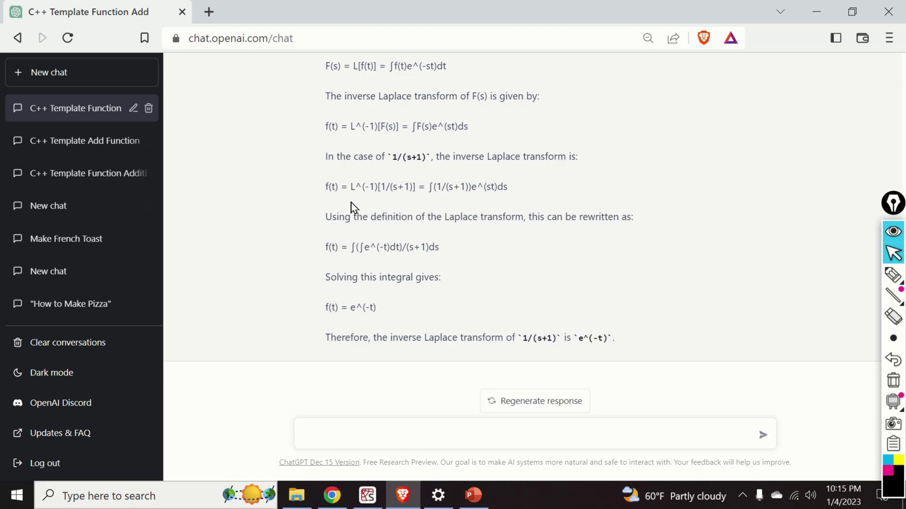
pyautogui.scroll(5, 357, 199)
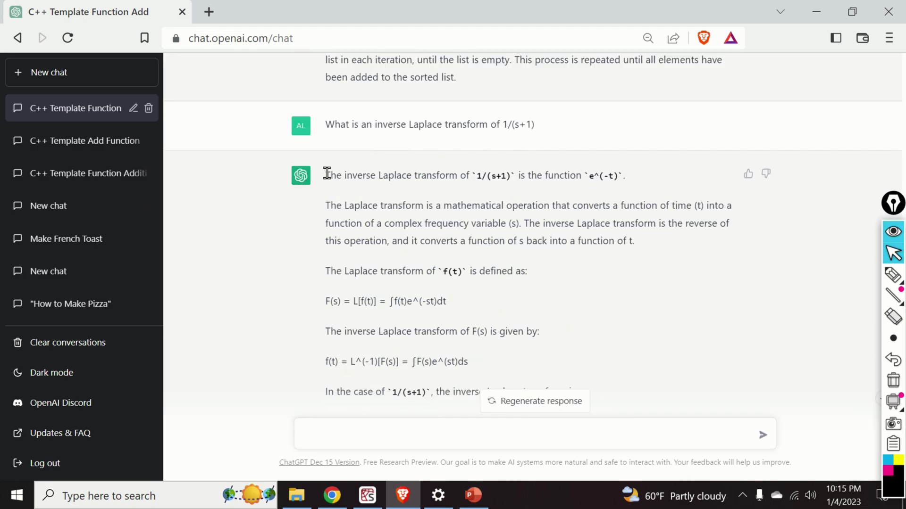
pyautogui.moveTo(327, 174); pyautogui.dragTo(485, 351)
pyautogui.scroll(-1, 471, 262)
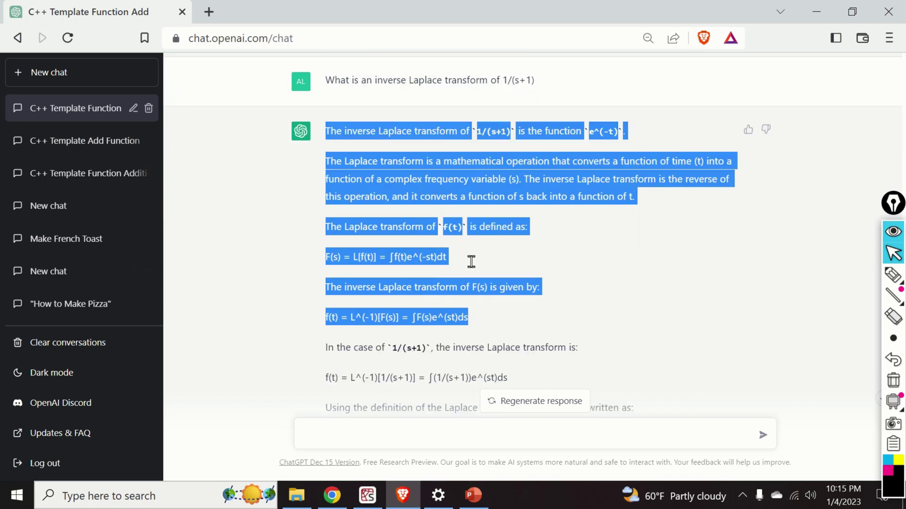
pyautogui.scroll(-4, 471, 262)
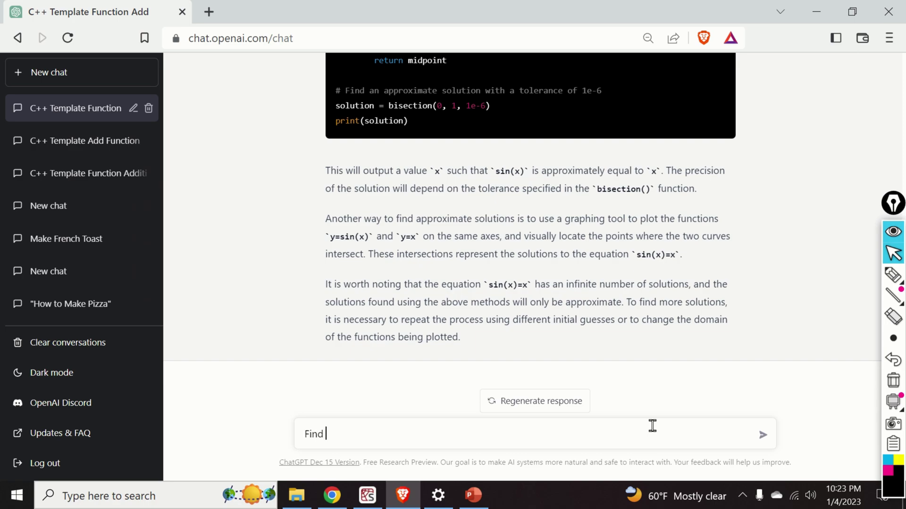
# Ask ChatGPT to find the solution of the equation sin(x)=x
pyautogui.write('the solution of ')
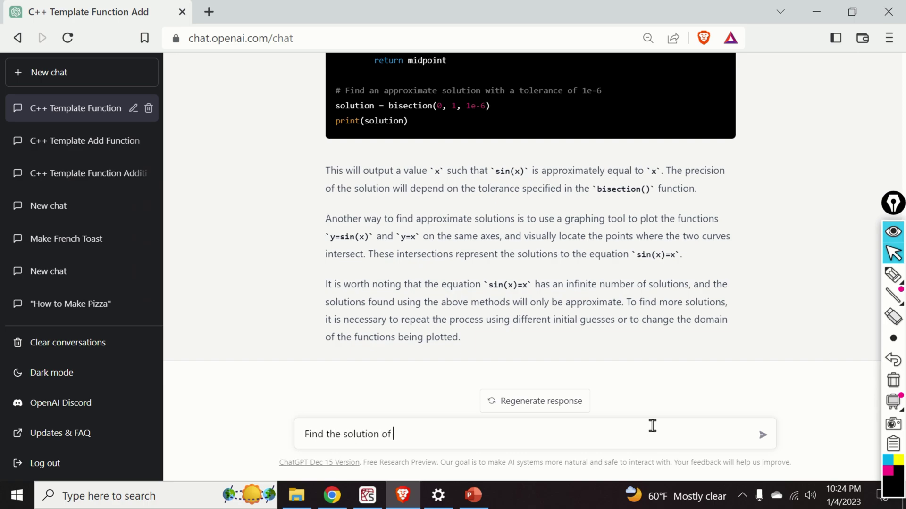
pyautogui.write('the sollowing equation sin(x)=x')
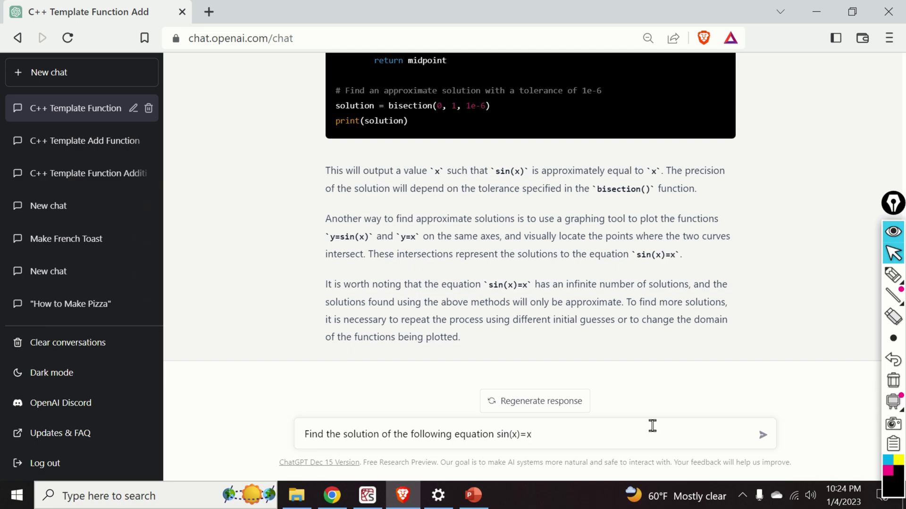
pyautogui.press('Return')
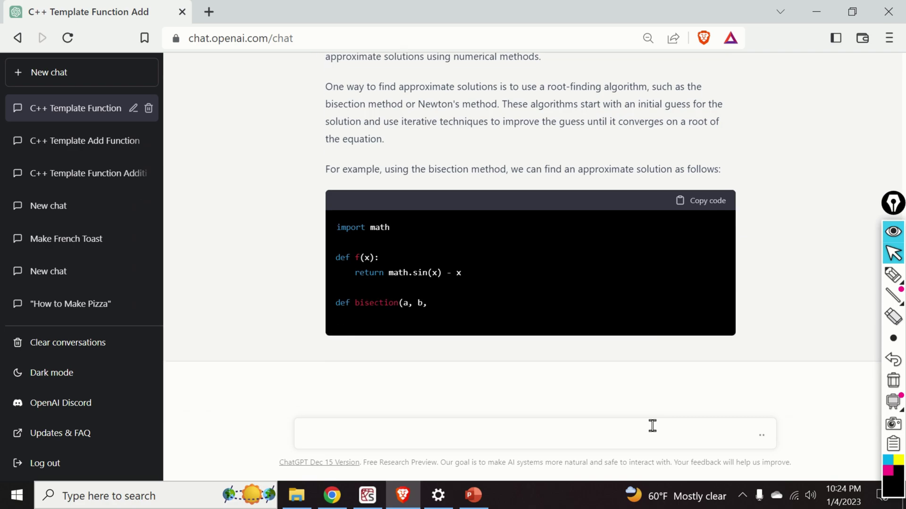
pyautogui.scroll(4, 732, 353)
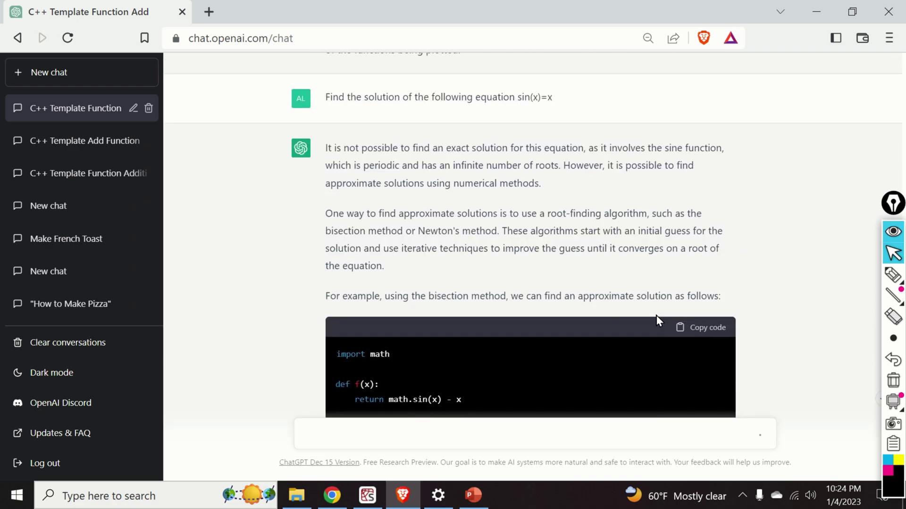
pyautogui.moveTo(564, 245); pyautogui.dragTo(593, 225)
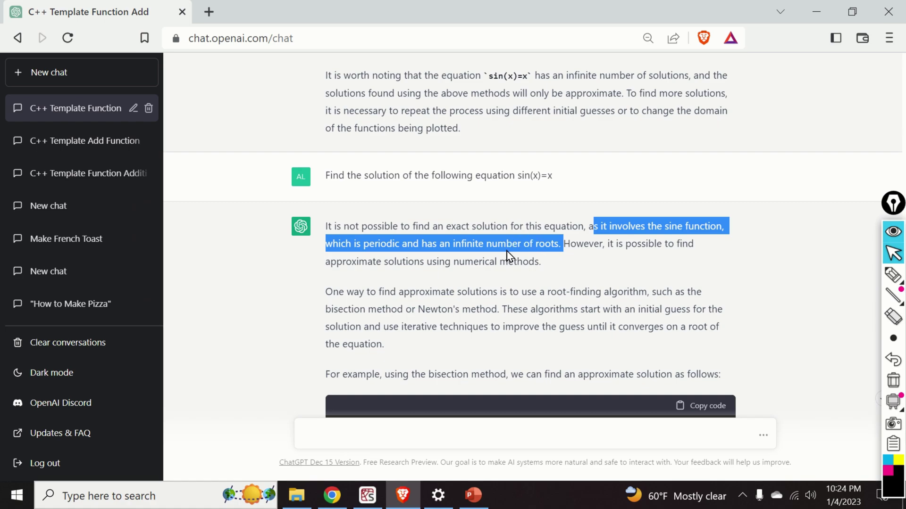
pyautogui.click(558, 254)
pyautogui.moveTo(564, 244); pyautogui.dragTo(584, 258)
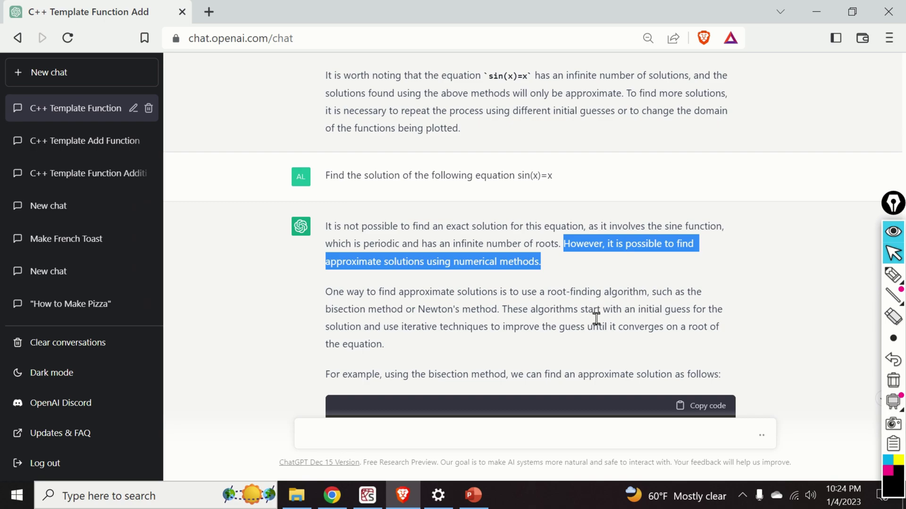
pyautogui.scroll(-4, 573, 320)
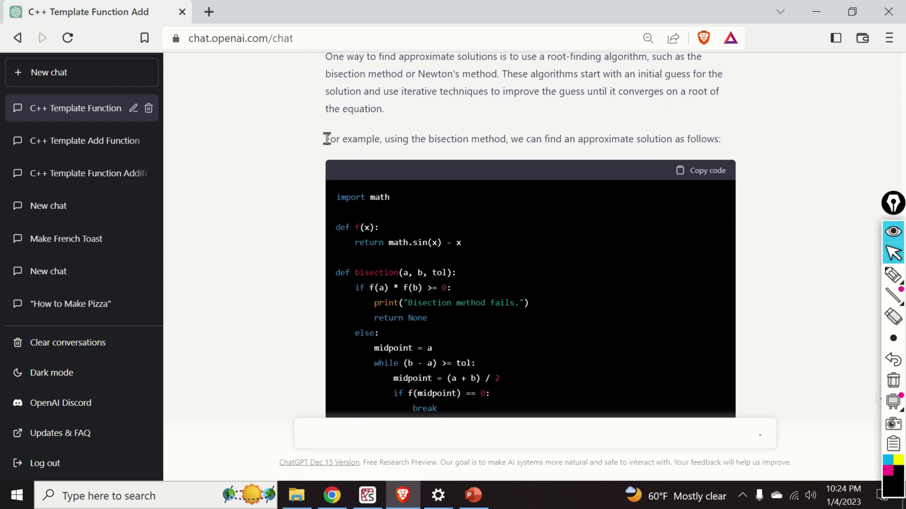
pyautogui.moveTo(326, 139); pyautogui.dragTo(748, 142)
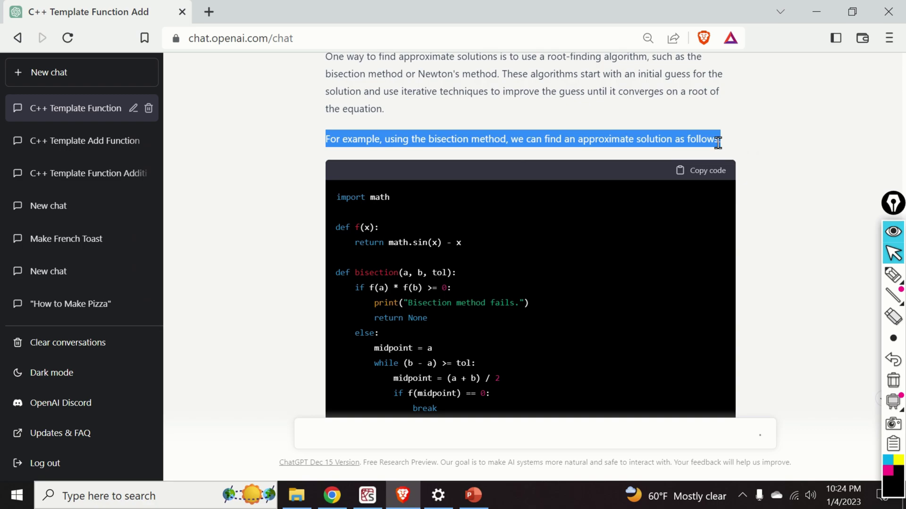
pyautogui.scroll(-2, 681, 173)
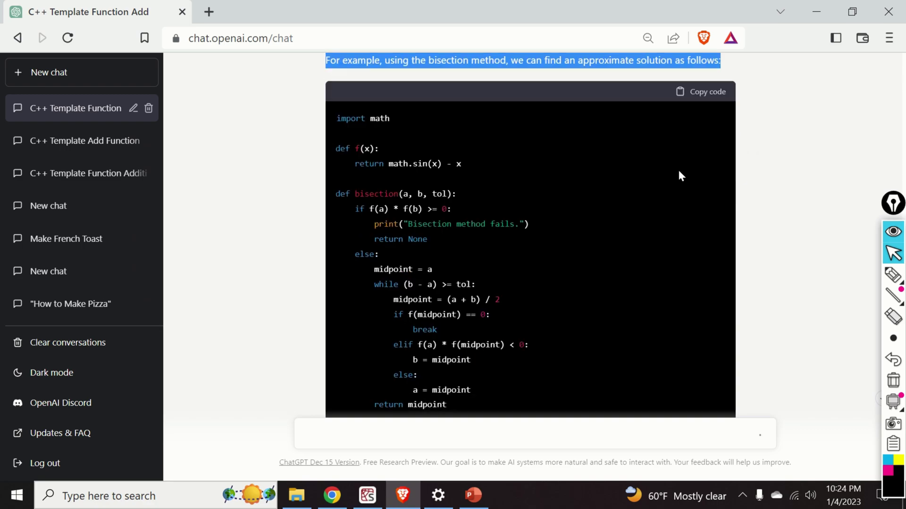
pyautogui.scroll(2, 680, 176)
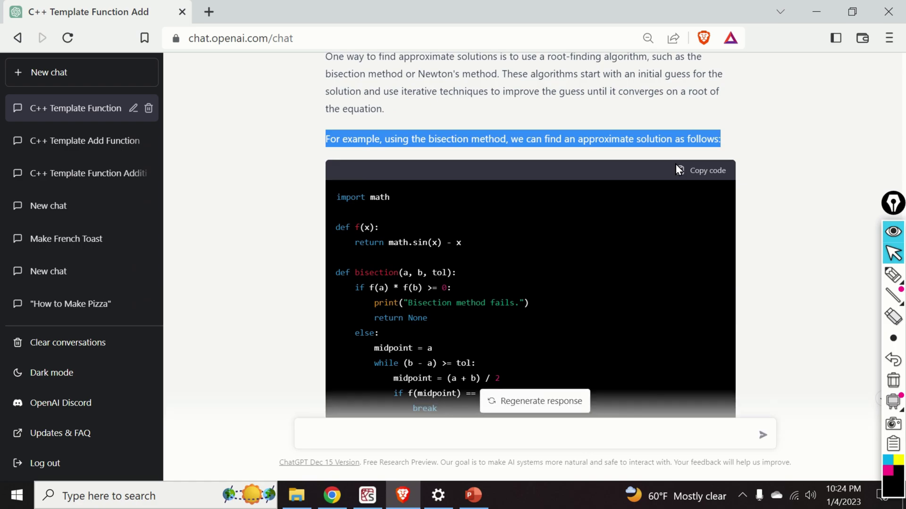
pyautogui.scroll(-4, 623, 163)
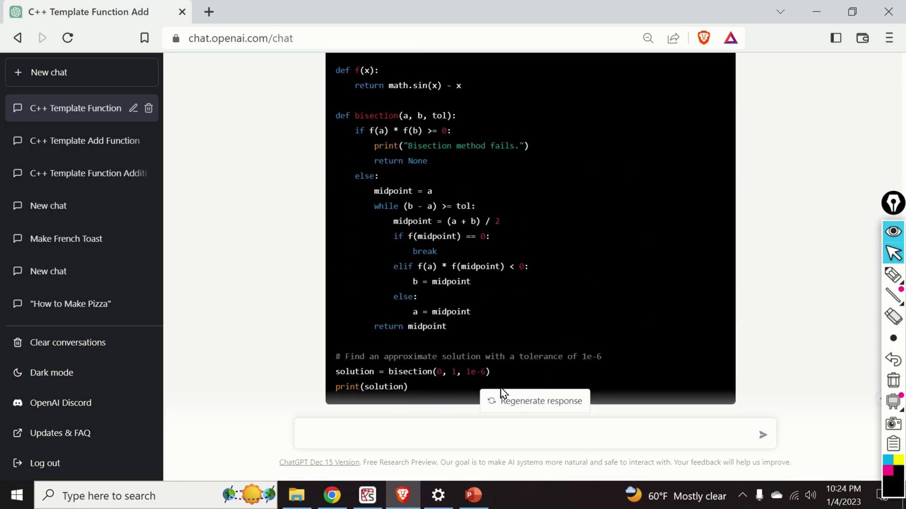
pyautogui.scroll(10, 384, 267)
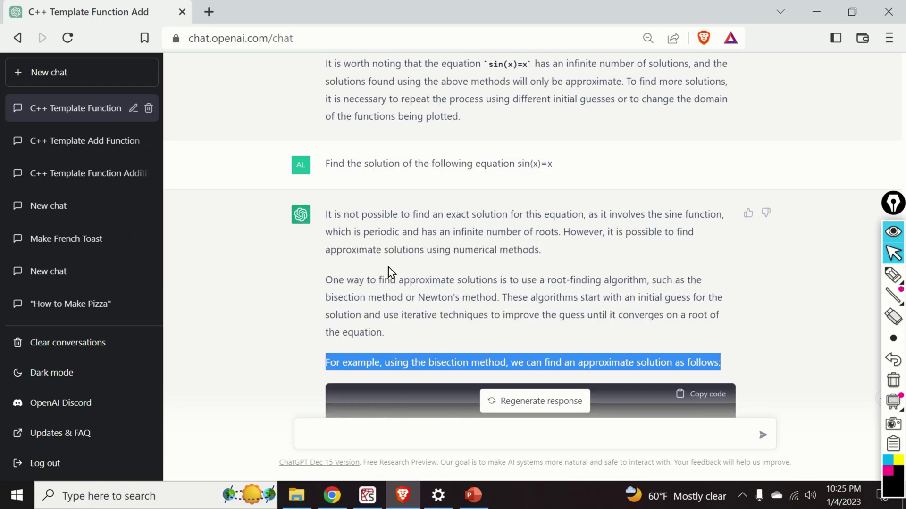
pyautogui.moveTo(328, 226); pyautogui.dragTo(565, 244)
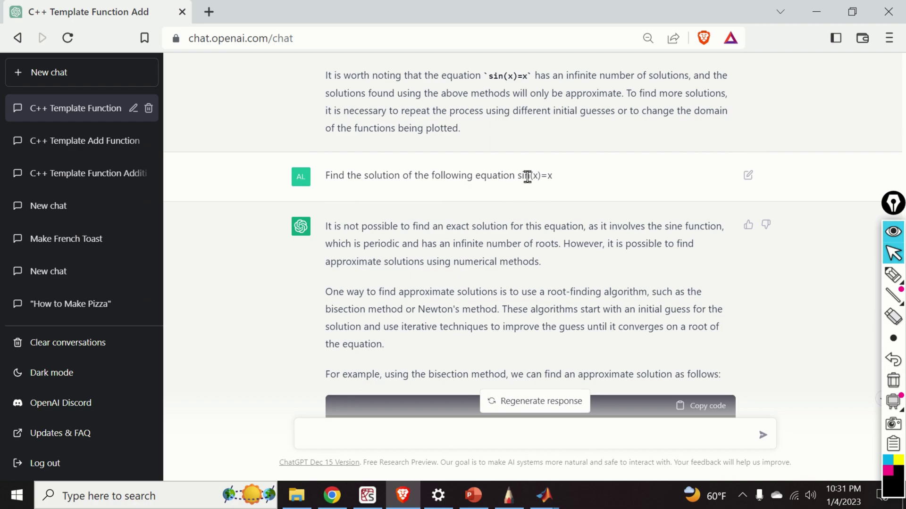
# Highlight the sin(x)=x equation in the question and the beginning of the reply
pyautogui.moveTo(518, 176); pyautogui.dragTo(555, 180)
pyautogui.moveTo(325, 227); pyautogui.dragTo(562, 245)
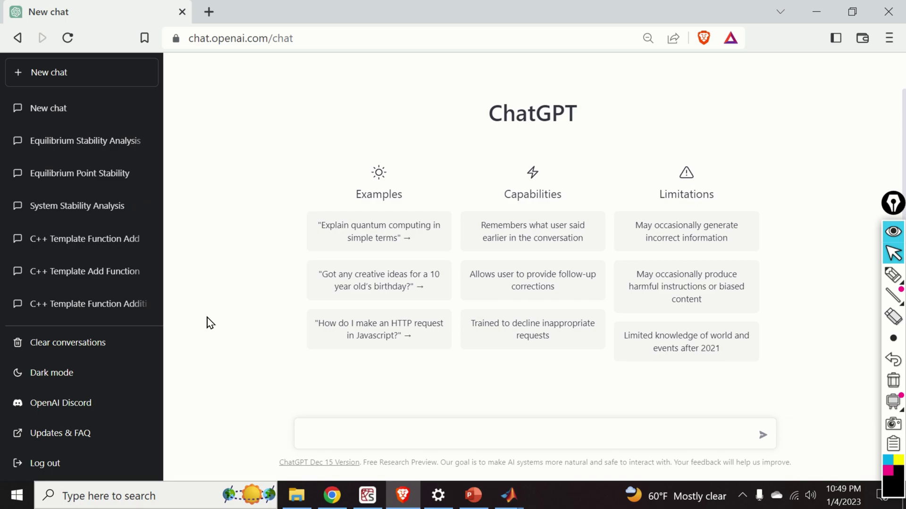
# Send ChatGPT the question 'Is the system \dot{x}=-x stable?'
pyautogui.write('Is the system \\dot{x}')
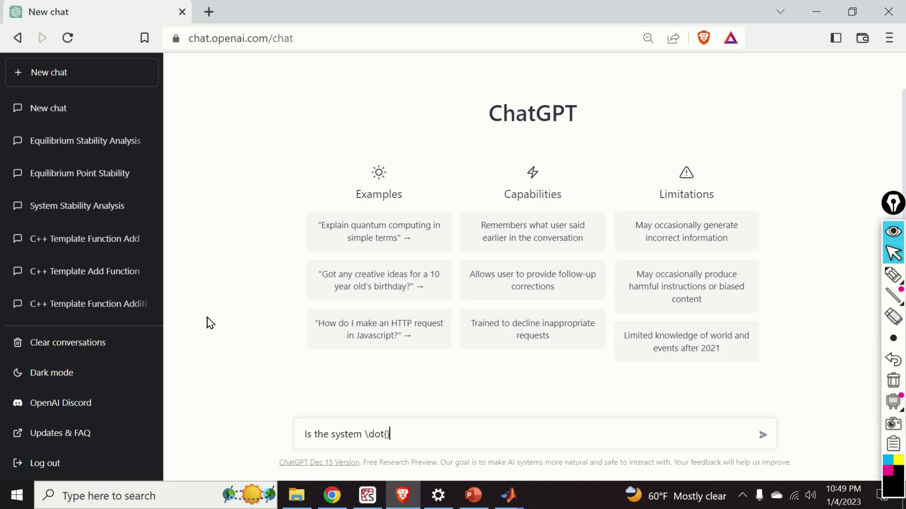
pyautogui.write('=-x stable?')
pyautogui.press('Return')
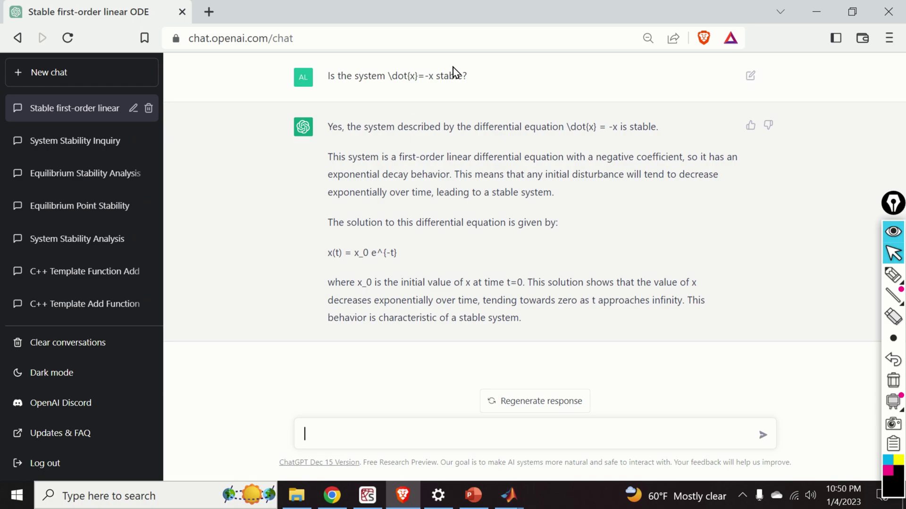
pyautogui.moveTo(480, 78); pyautogui.dragTo(330, 76)
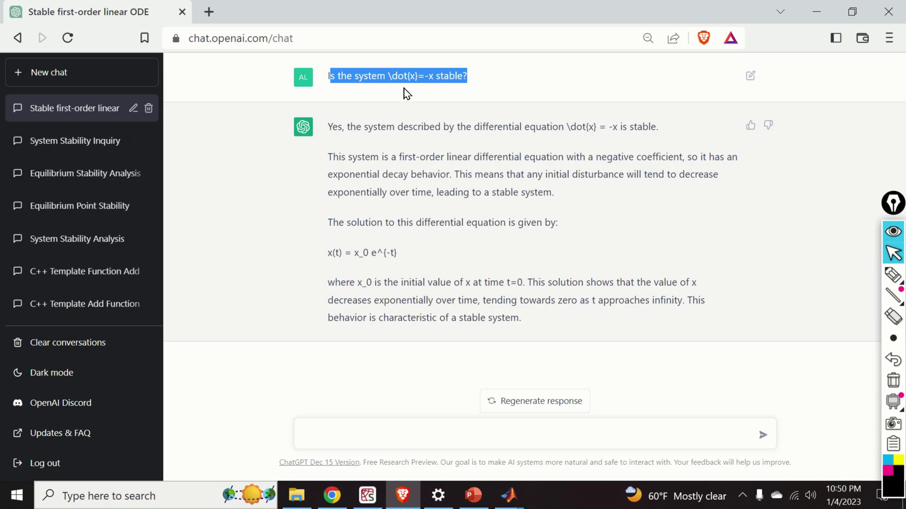
pyautogui.click(425, 87)
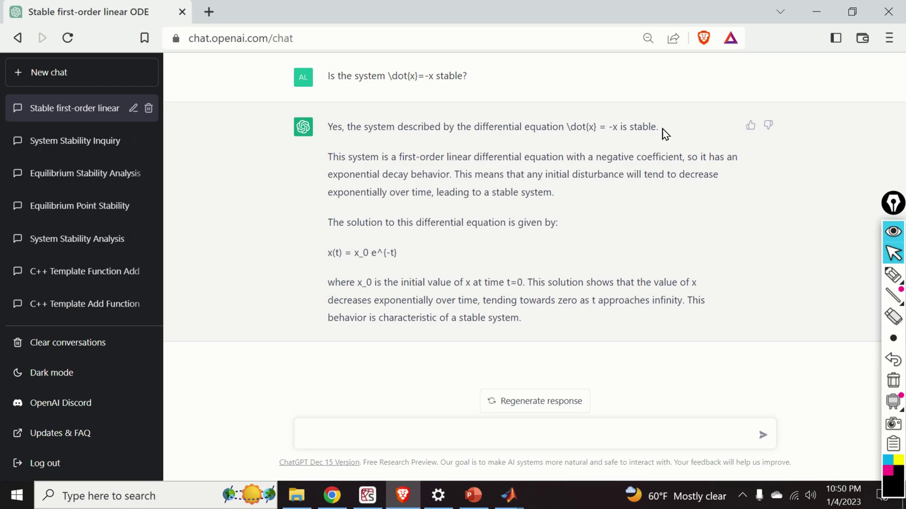
pyautogui.moveTo(662, 129); pyautogui.dragTo(333, 127)
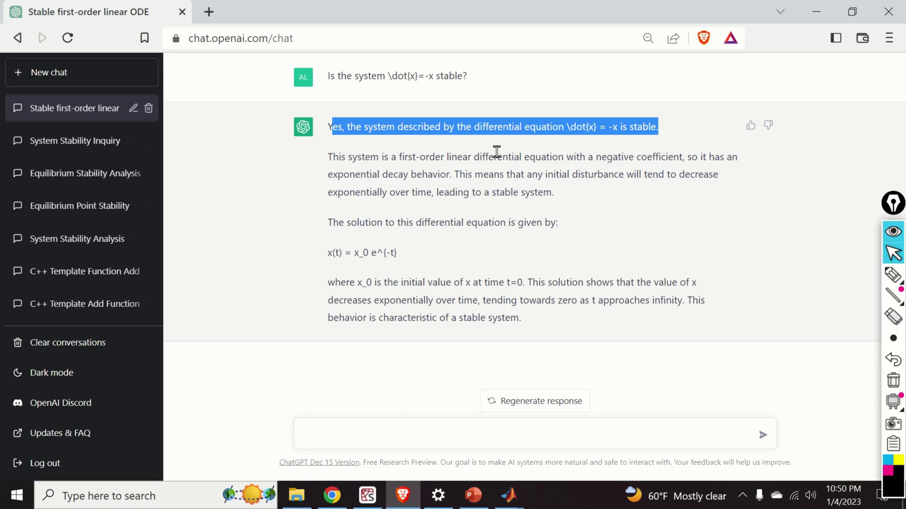
pyautogui.click(679, 438)
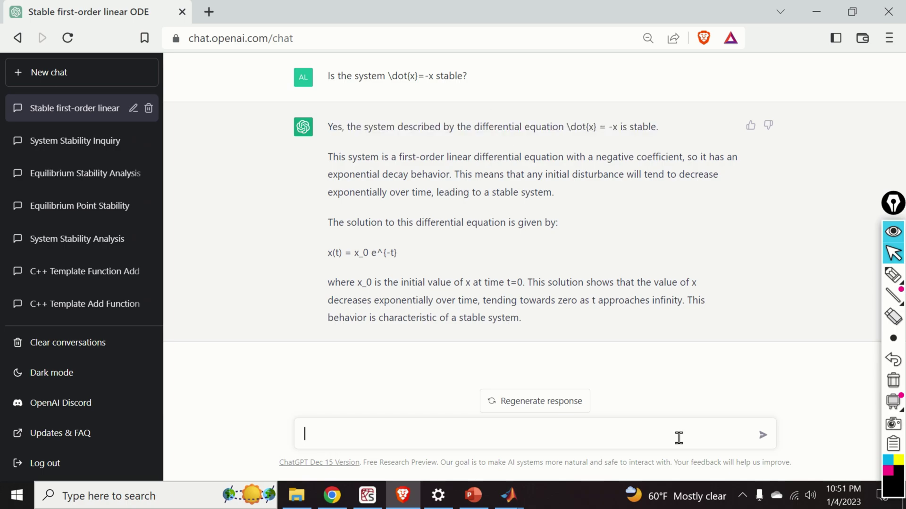
# Ask ChatGPT to investigate the stability of the equilibrium of \dot{x}=-x without linearization or direct solution
pyautogui.write('Investigate the s')
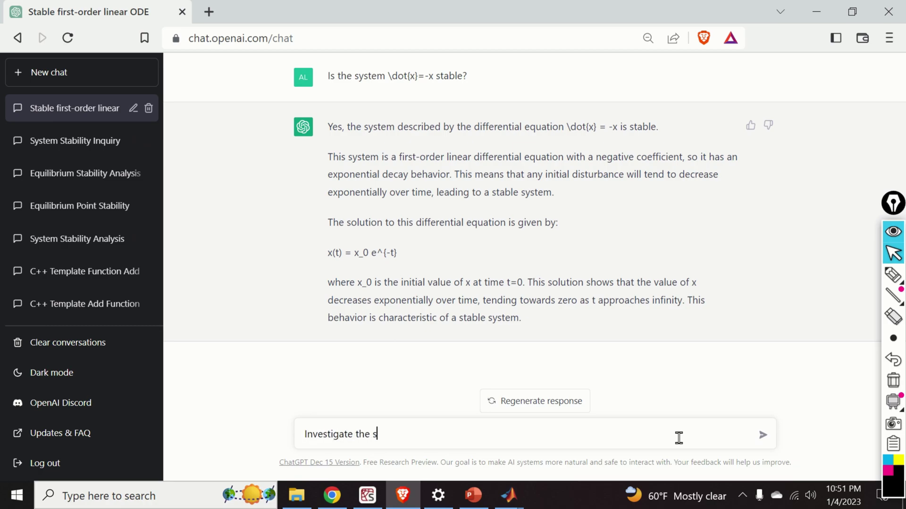
pyautogui.write('tablity')
pyautogui.press('BackSpace')
pyautogui.press('BackSpace')
pyautogui.press('BackSpace')
pyautogui.write('ity of the equ')
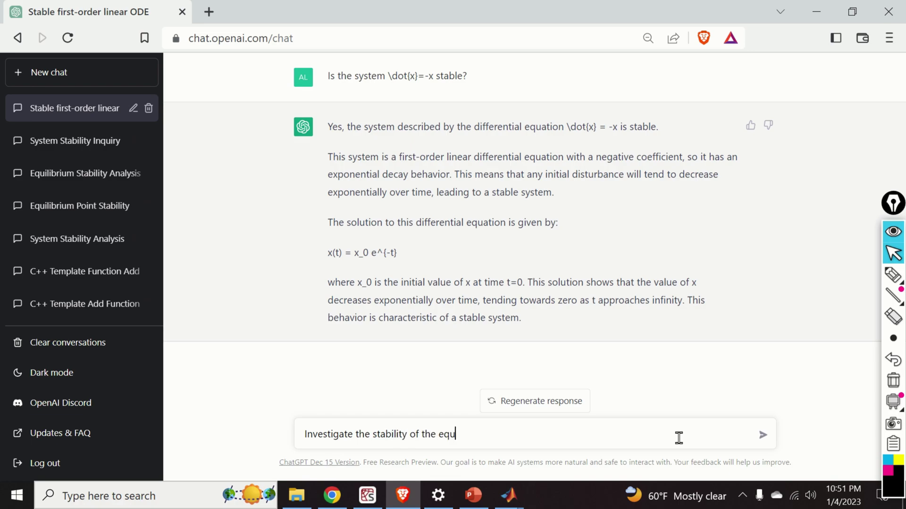
pyautogui.write('ilibrium point of the system ')
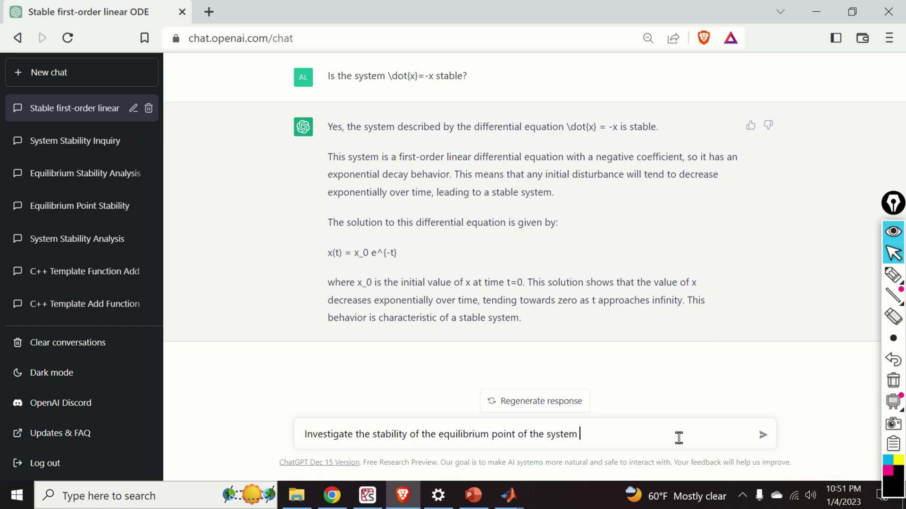
pyautogui.write('\\dot{x}=-x without using ')
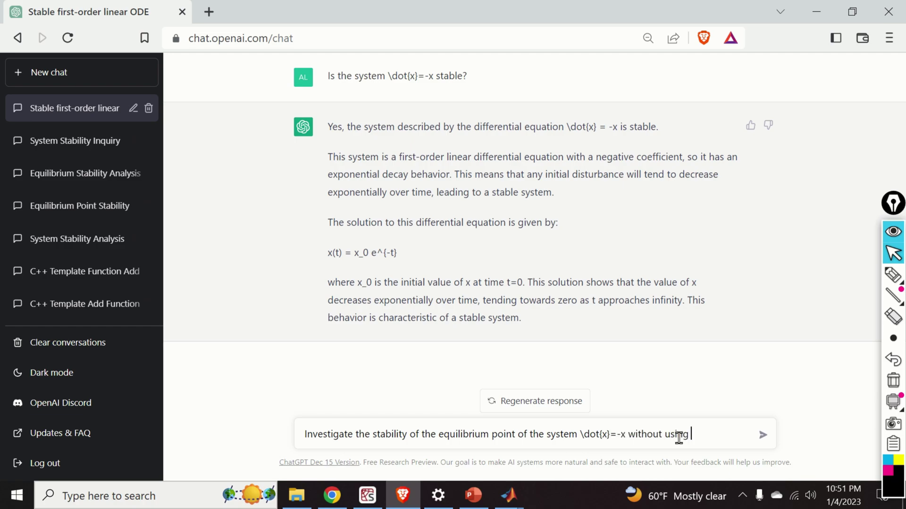
pyautogui.write('linearization or direct sol')
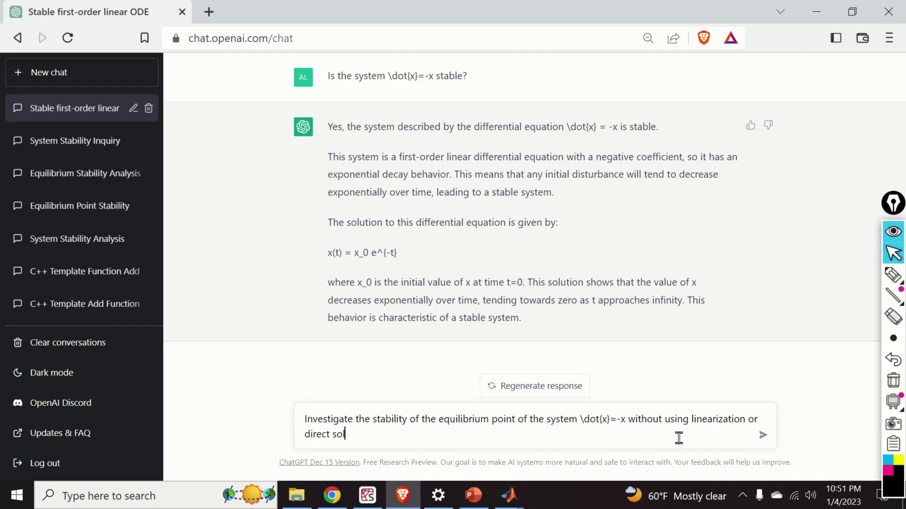
pyautogui.write('ution?')
pyautogui.press('Return')
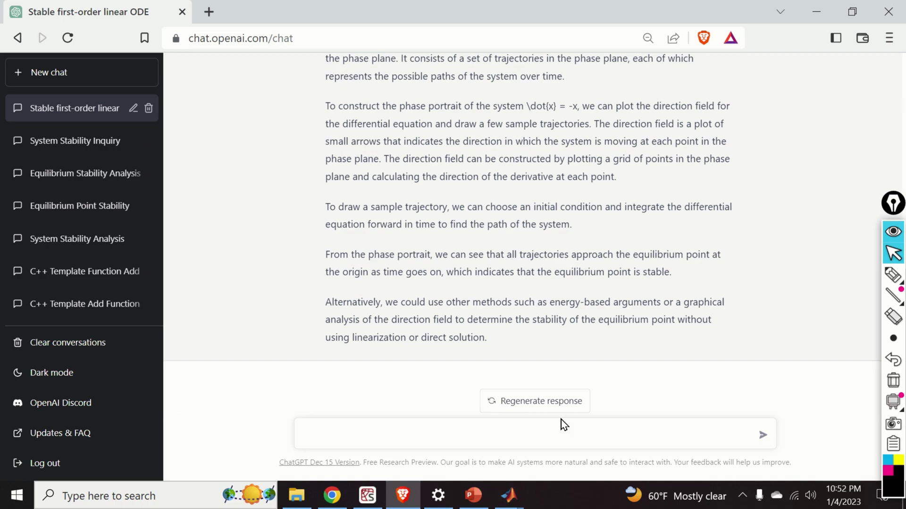
# Highlight the reply's closing paragraph on alternative methods, then scroll up to the question and back down
pyautogui.moveTo(478, 337); pyautogui.dragTo(334, 302)
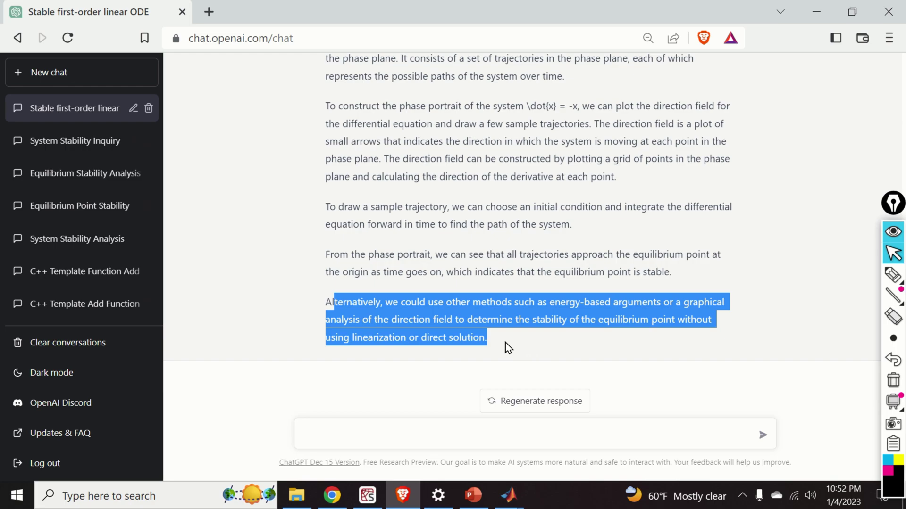
pyautogui.scroll(5, 437, 251)
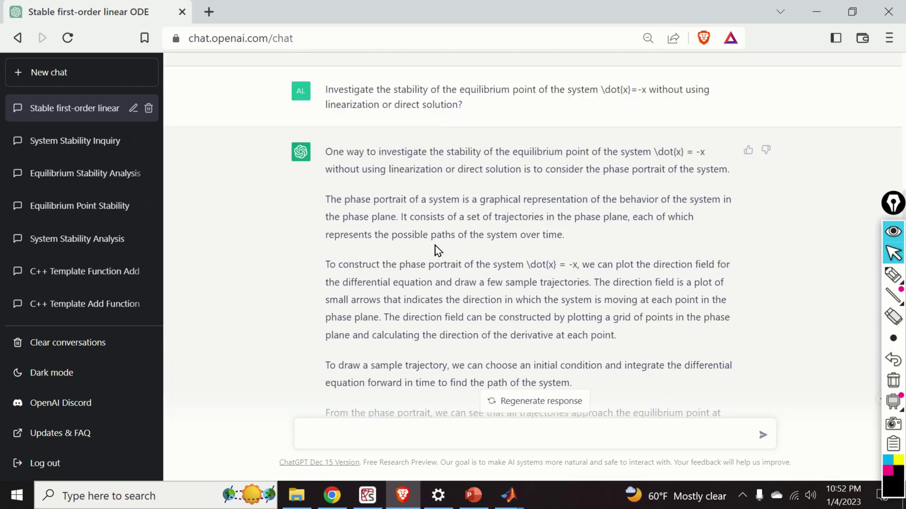
pyautogui.scroll(-2, 453, 247)
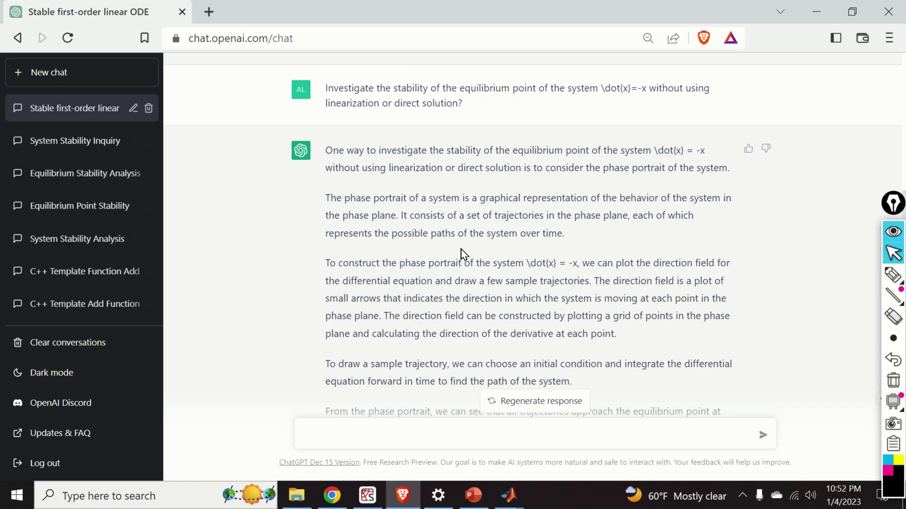
# Send 'Use Lyapunov's method to investigate the stability of the equilibrium point x=0 of \dot{x}=-x ?'
pyautogui.scroll(-3, 519, 283)
pyautogui.click(615, 431)
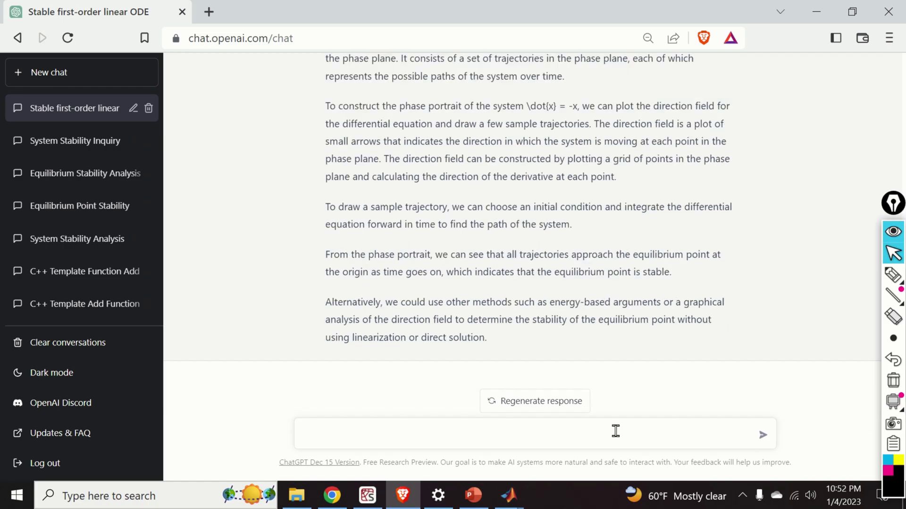
pyautogui.write('Use Lyapunov')
pyautogui.press('BackSpace')
pyautogui.write("'s met")
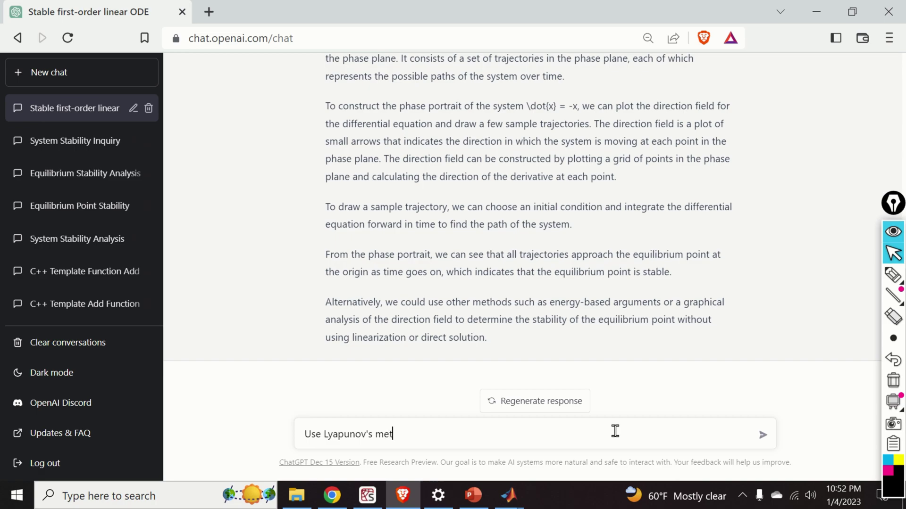
pyautogui.write('hod to investigate the sta')
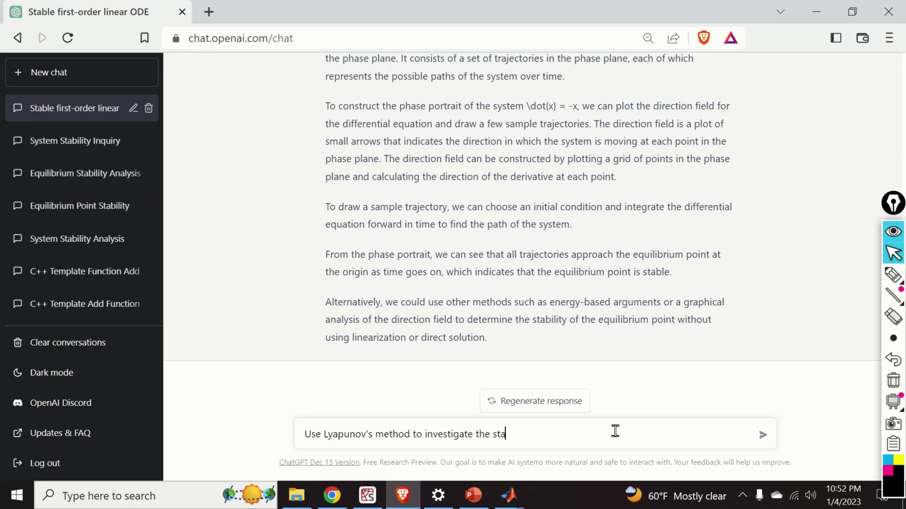
pyautogui.write('bility of the equi')
pyautogui.write('ty of the equi')
pyautogui.write('li')
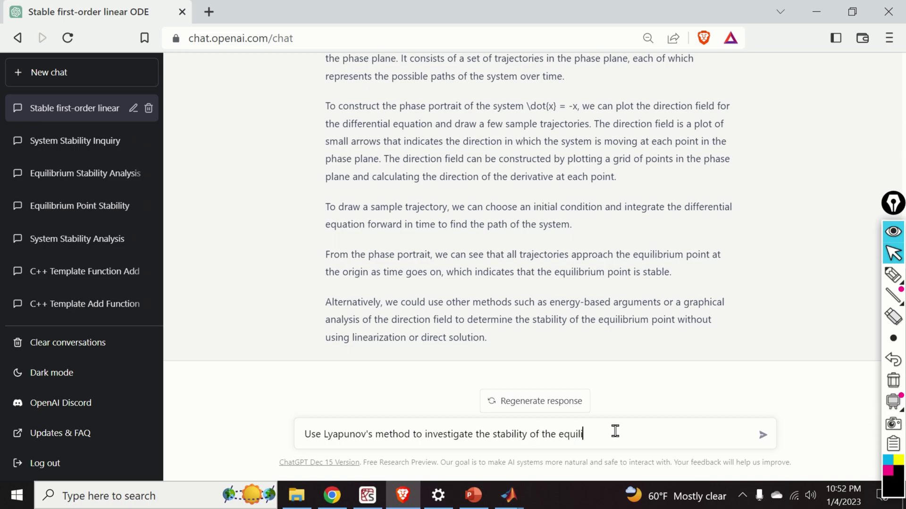
pyautogui.write('brium point x=0 of the system \\dpt{')
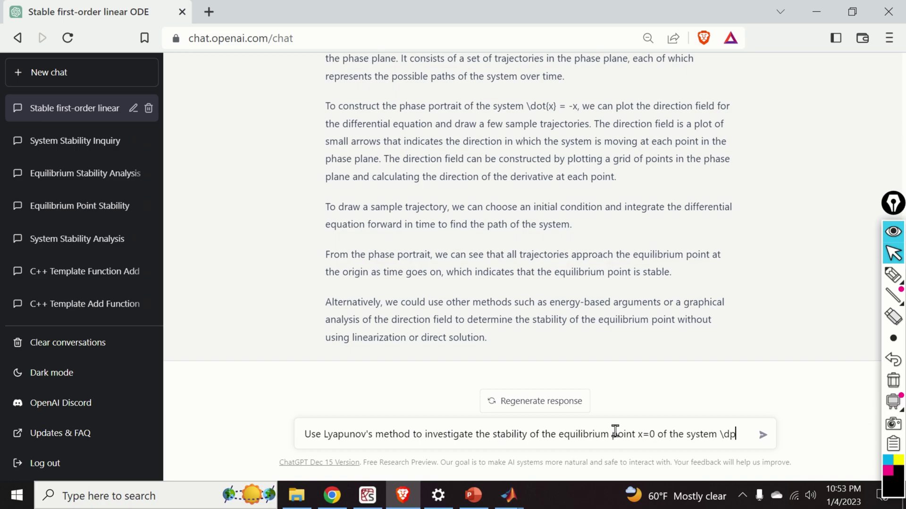
pyautogui.press('BackSpace')
pyautogui.press('BackSpace')
pyautogui.press('BackSpace')
pyautogui.write('ot{x}-')
pyautogui.hotkey('shift', 'Return')
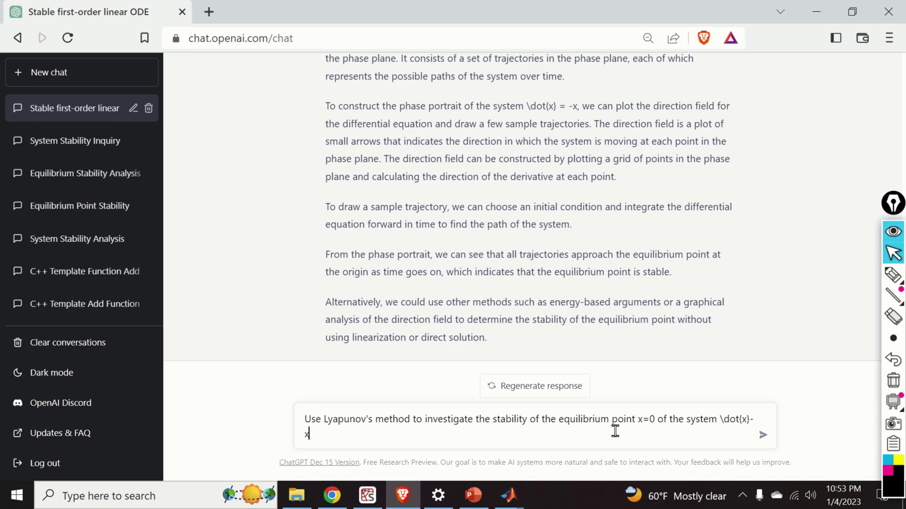
pyautogui.press('BackSpace')
pyautogui.press('BackSpace')
pyautogui.press('BackSpace')
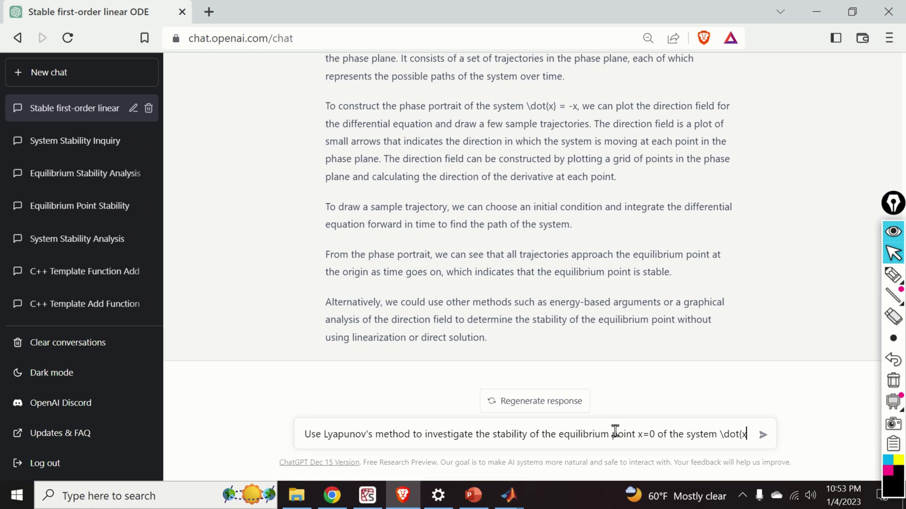
pyautogui.write('}=-x ?')
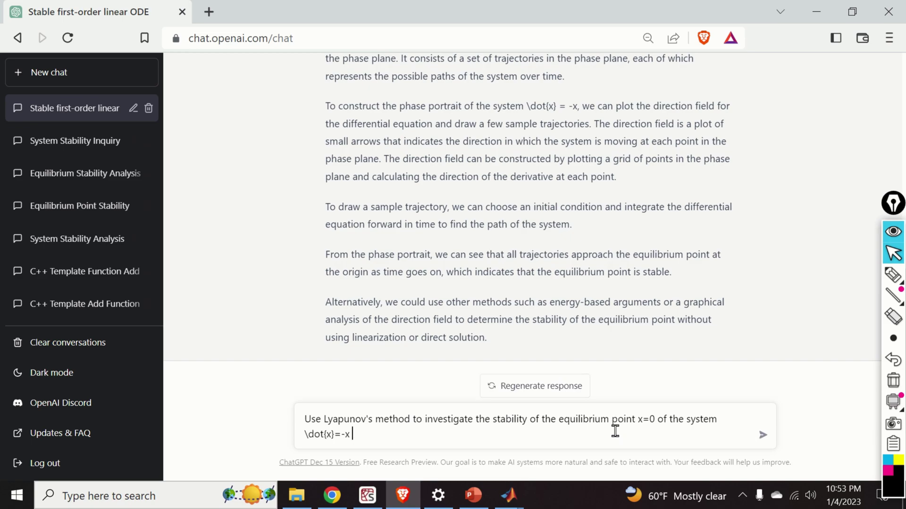
pyautogui.press('Return')
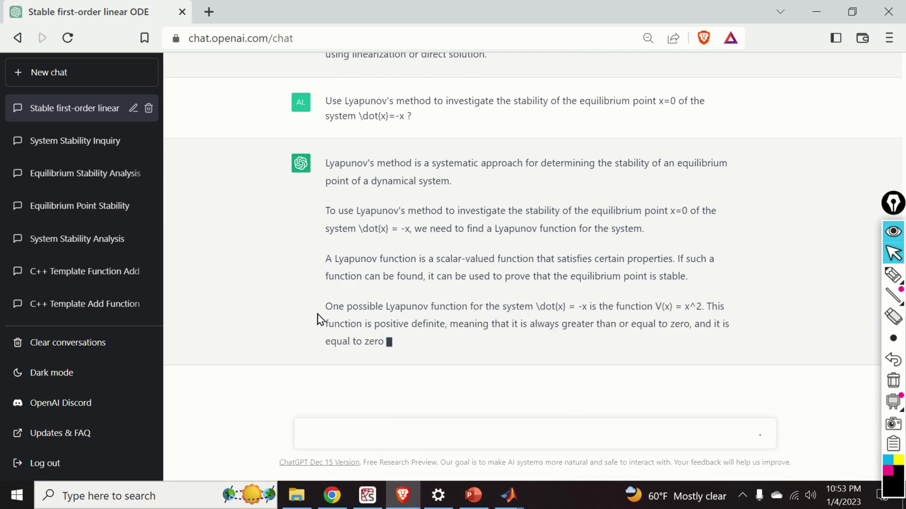
# Highlight the reply's opening, the candidate V(x) = x^2, its zero only at x=0, and the derivative criterion
pyautogui.moveTo(317, 318); pyautogui.dragTo(443, 310)
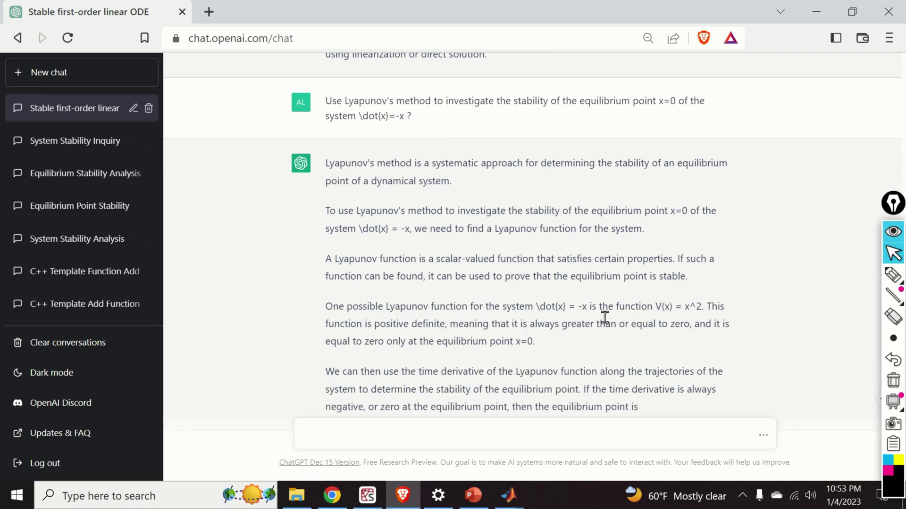
pyautogui.moveTo(653, 306); pyautogui.dragTo(707, 307)
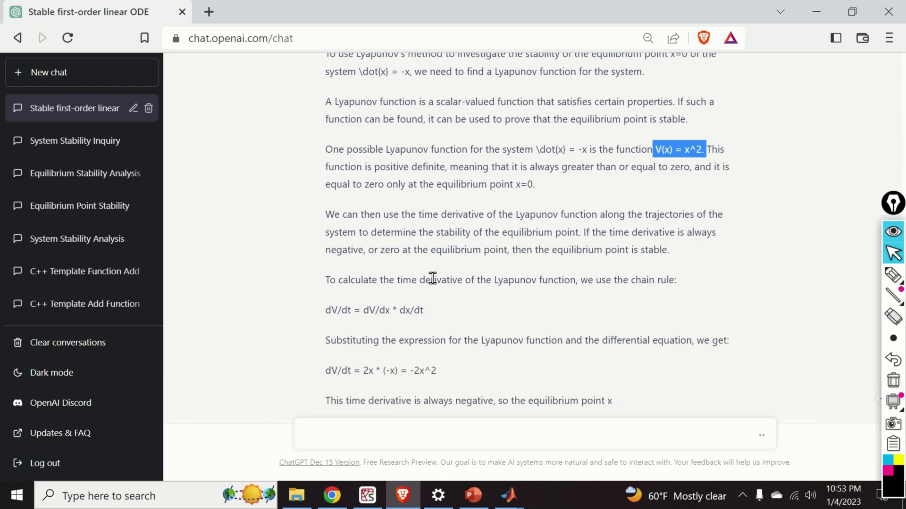
pyautogui.moveTo(353, 184); pyautogui.dragTo(547, 192)
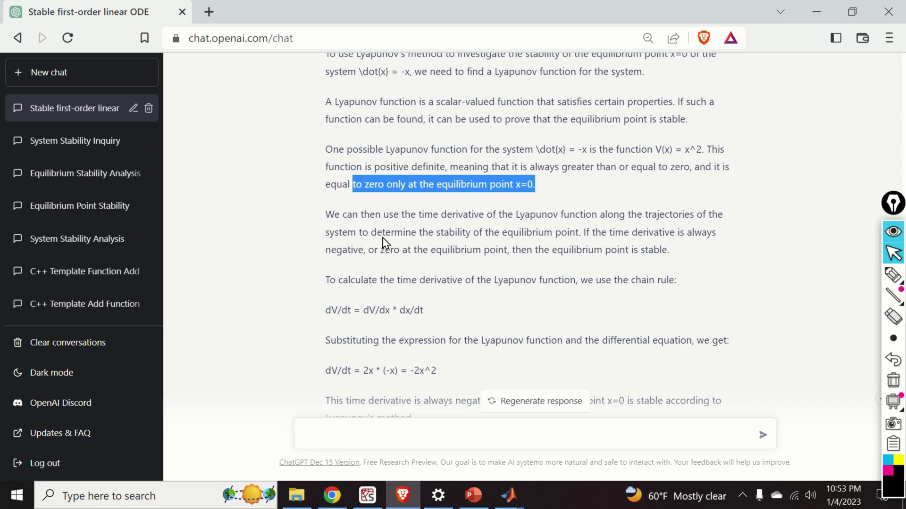
pyautogui.moveTo(327, 215); pyautogui.dragTo(472, 251)
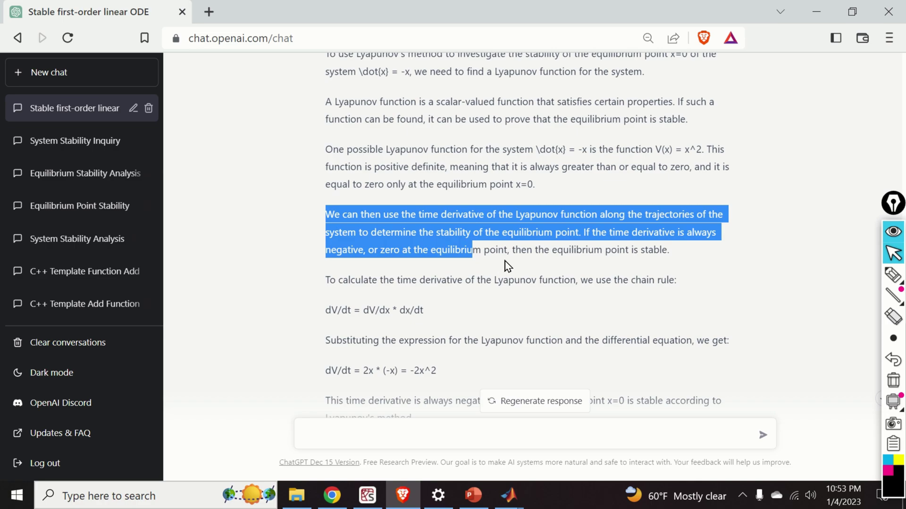
# Highlight the stability conclusion, the 'or zero at the equilibrium point' clause and the time-derivative condition
pyautogui.moveTo(515, 250); pyautogui.dragTo(682, 255)
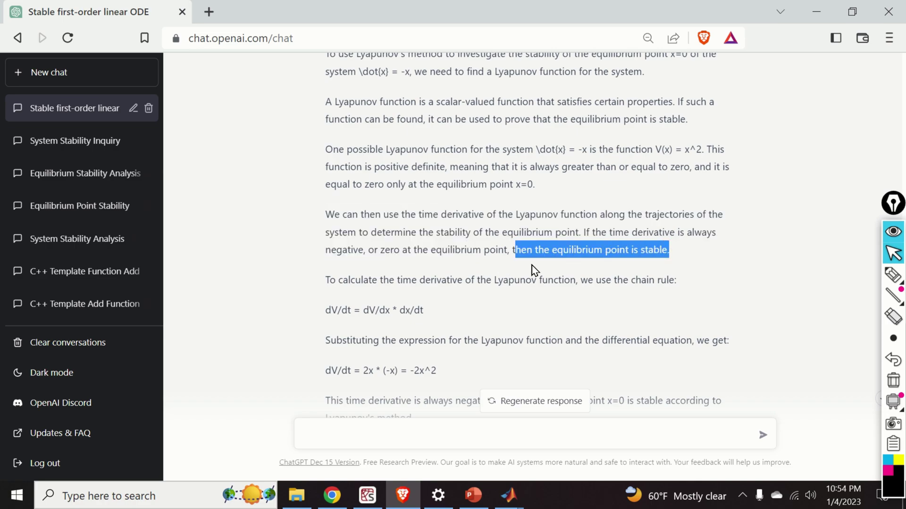
pyautogui.moveTo(364, 250); pyautogui.dragTo(508, 254)
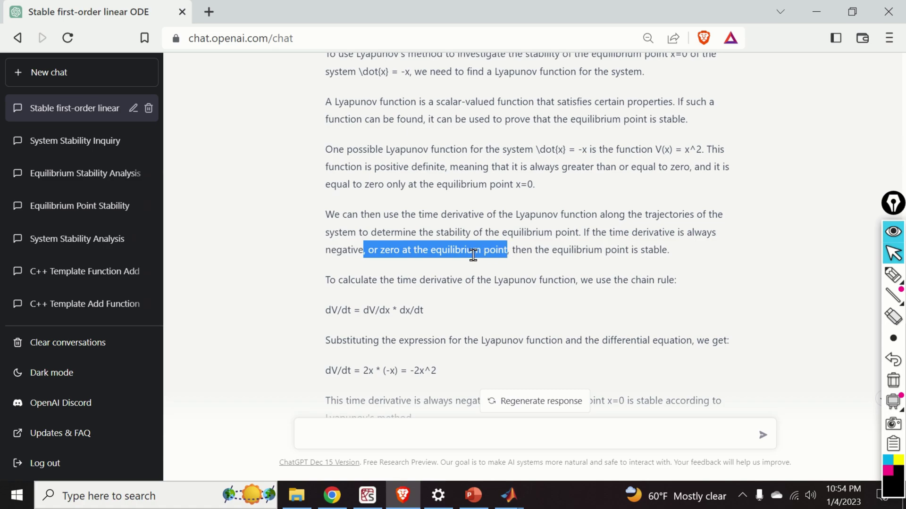
pyautogui.click(612, 241)
pyautogui.moveTo(584, 232); pyautogui.dragTo(507, 244)
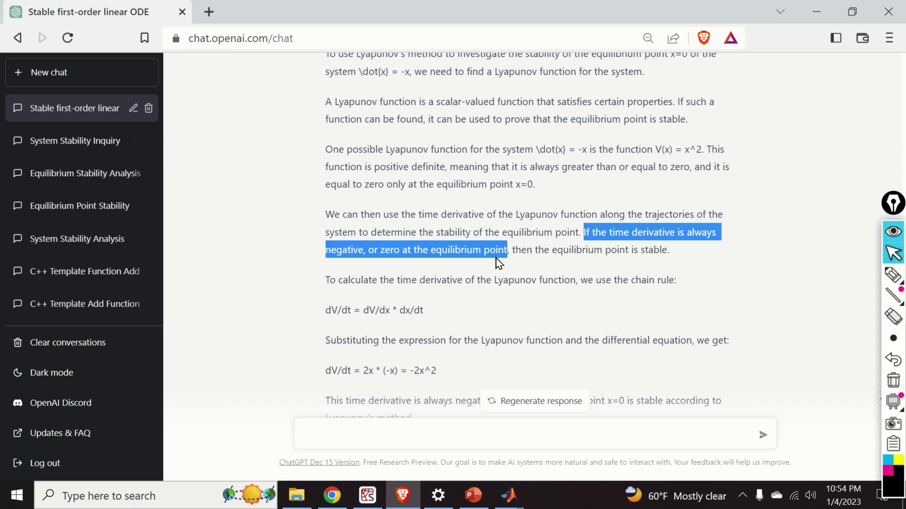
# Highlight the chain-rule terms dV/dx * dx/dt and the resulting dV/dt = -2x^2 line
pyautogui.scroll(-2, 497, 261)
pyautogui.moveTo(331, 232); pyautogui.dragTo(351, 231)
pyautogui.scroll(2, 518, 203)
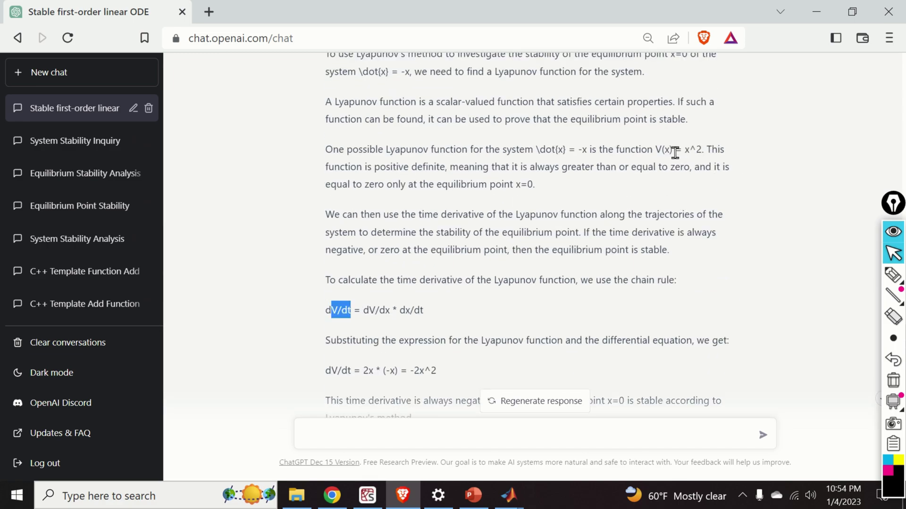
pyautogui.moveTo(424, 310); pyautogui.dragTo(367, 311)
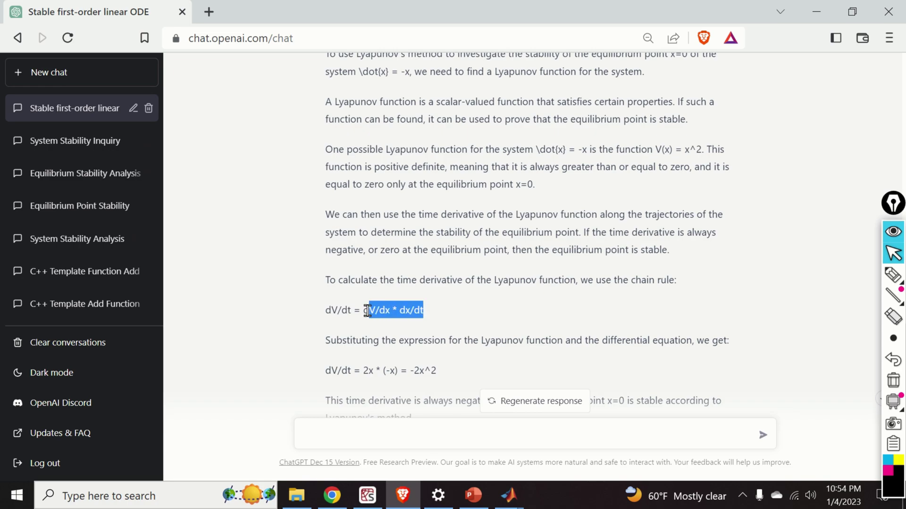
pyautogui.click(418, 319)
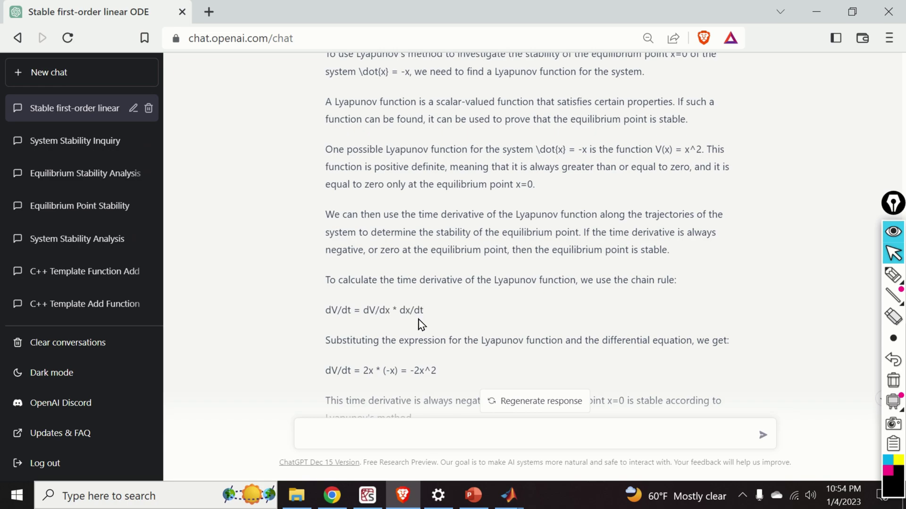
pyautogui.scroll(-2, 430, 315)
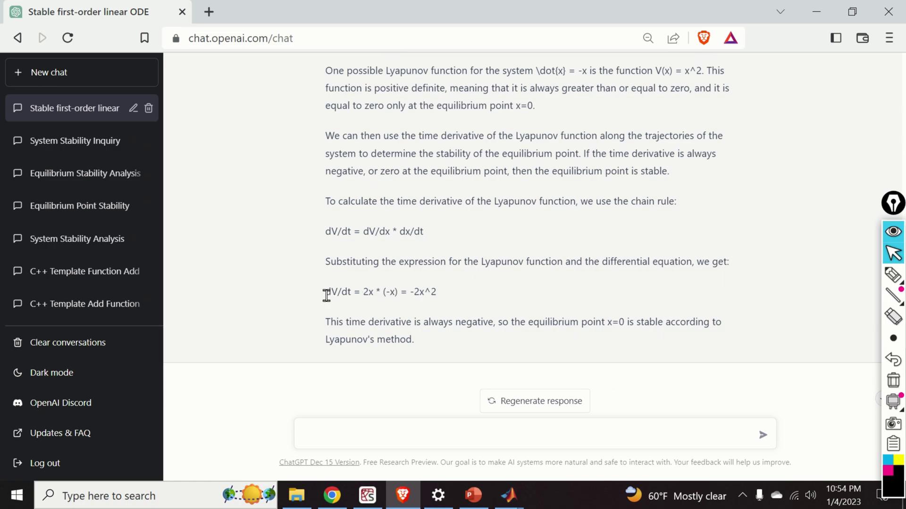
pyautogui.moveTo(326, 293); pyautogui.dragTo(442, 293)
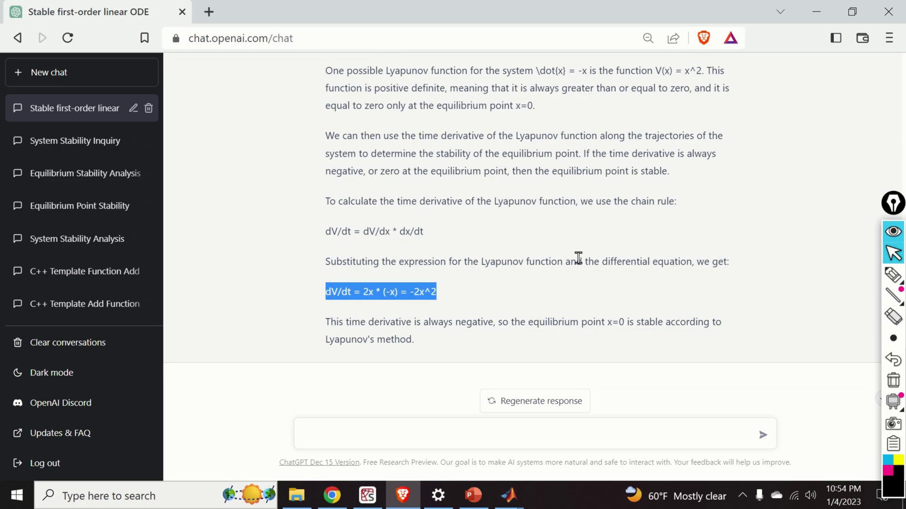